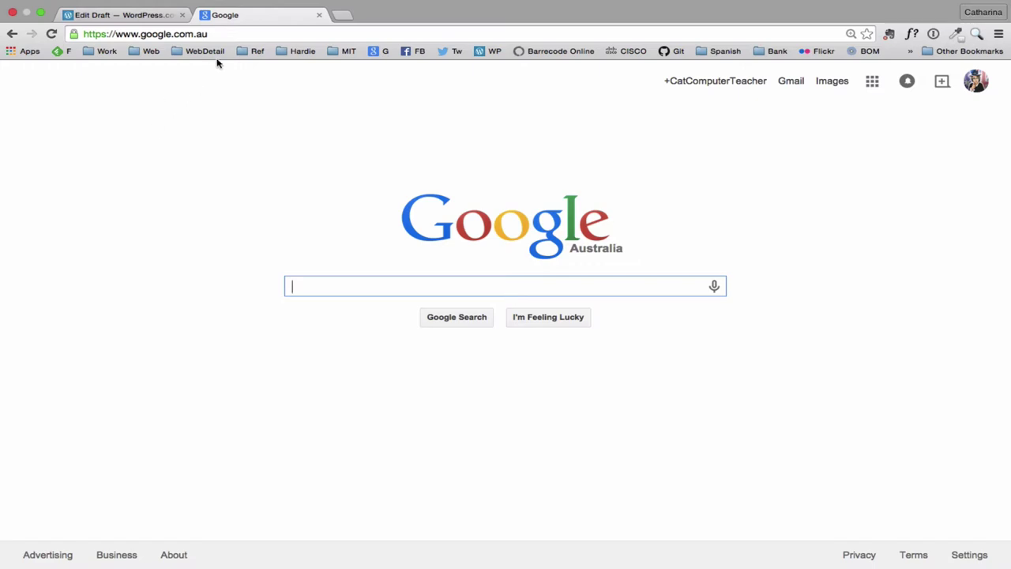
- Replace Chrome's current address with 'maps.' to head to Google Maps Australia
left_click(233, 34)
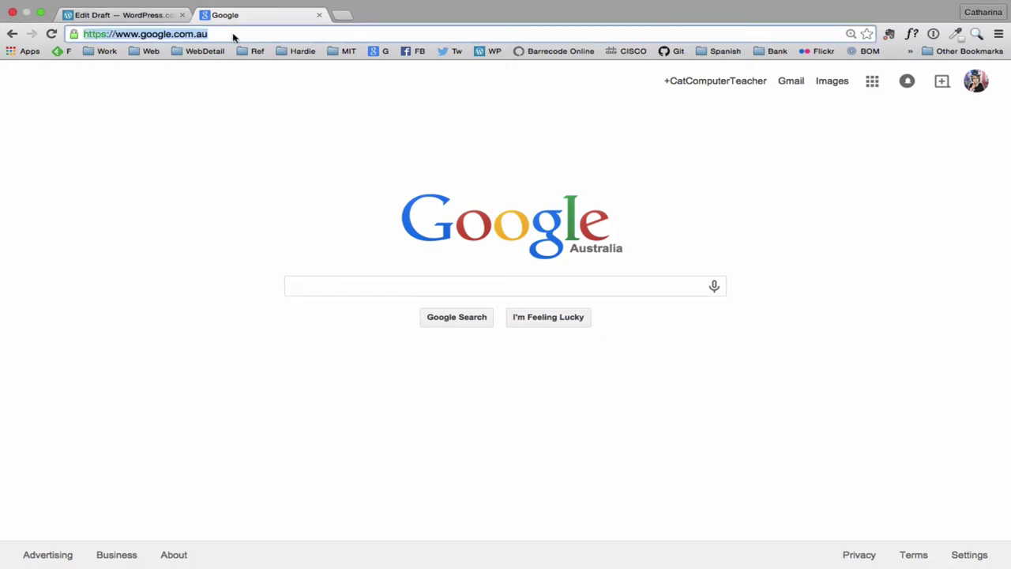
type("m")
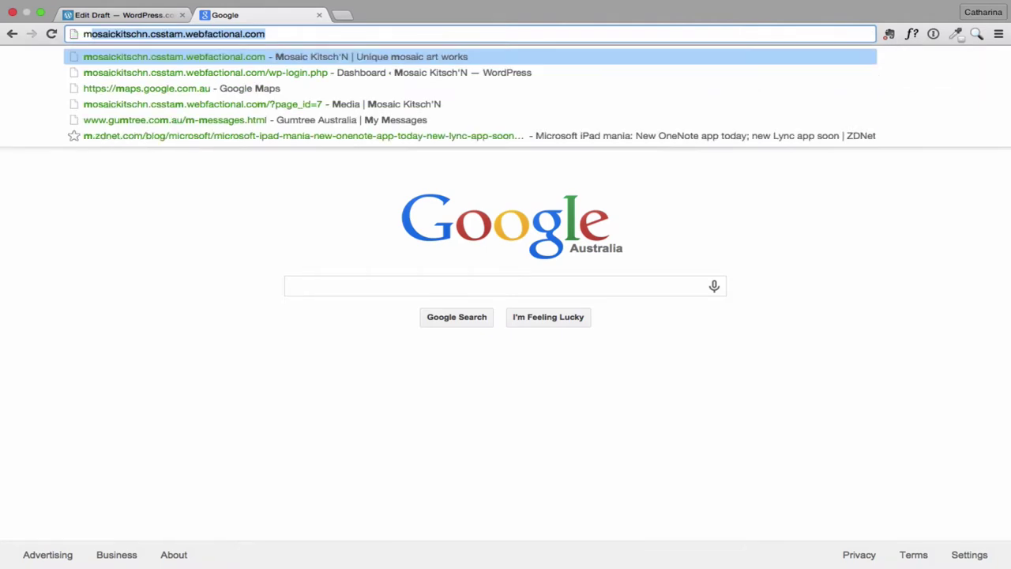
type("aps.google.com.au")
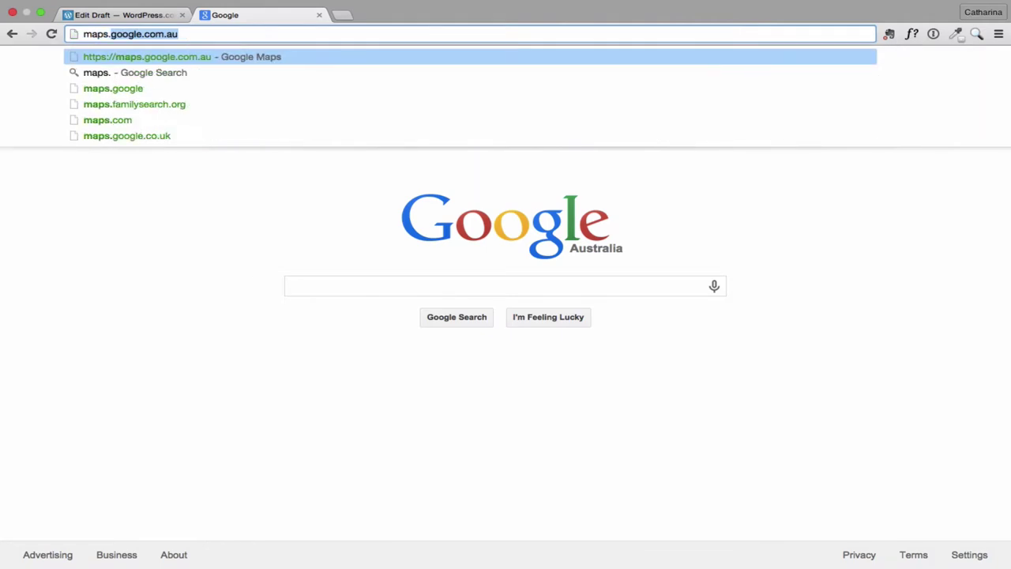
- Load maps.google.com.au and bring up the My maps list of saved maps
key("Return")
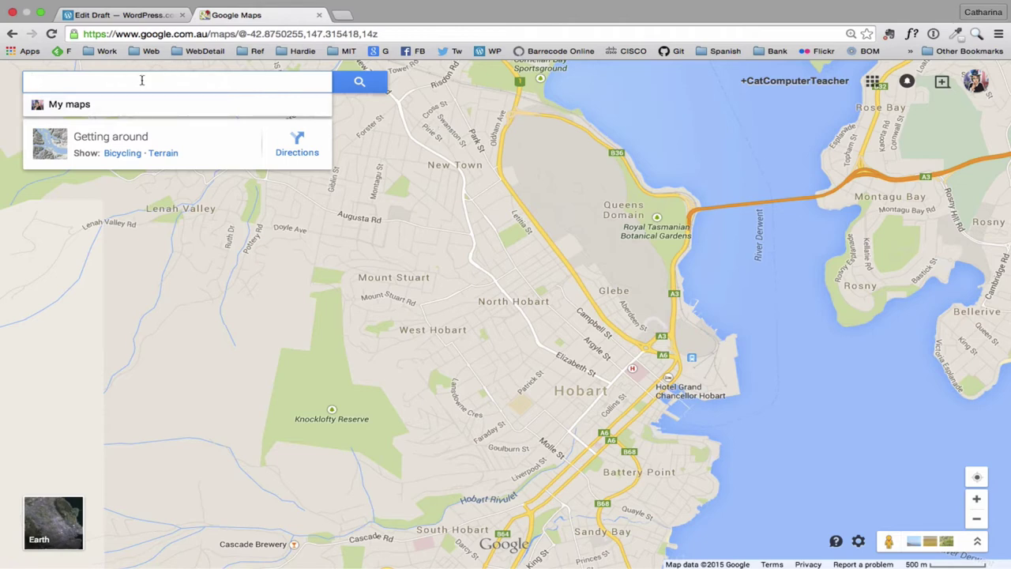
left_click(78, 108)
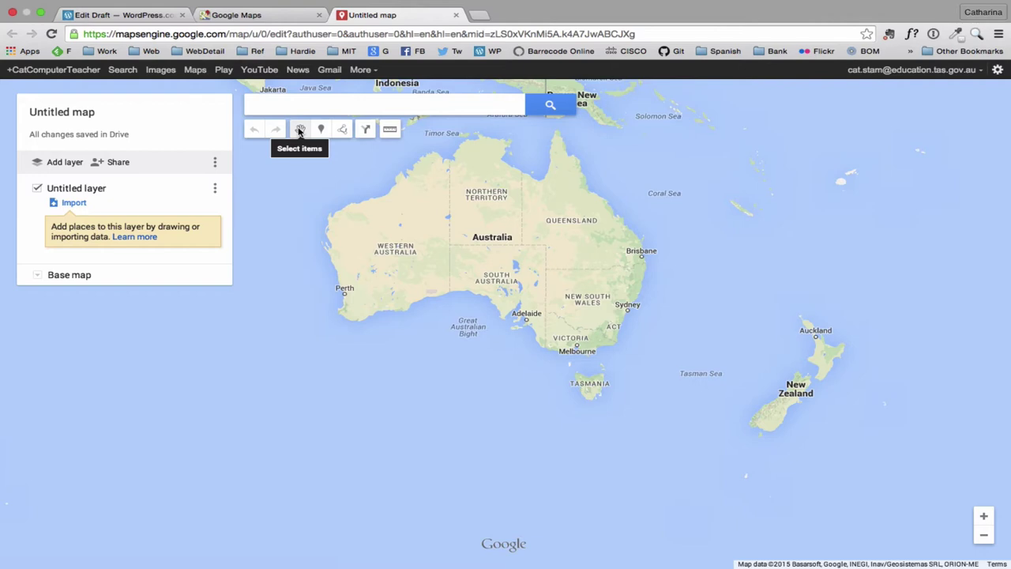
- Pan the new untitled map to reposition Australia, ready for placing markers
left_click_drag(478, 248, 397, 194)
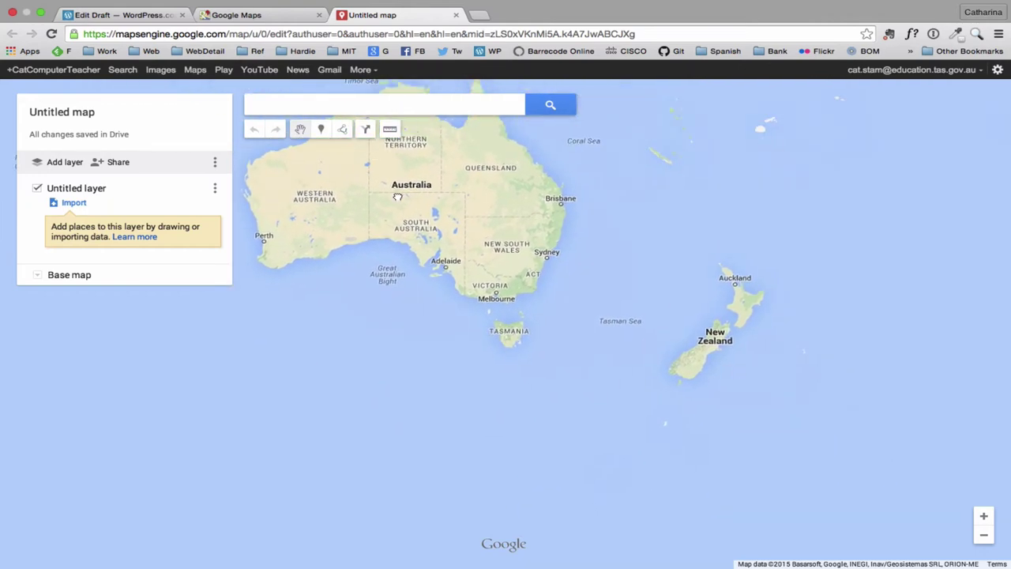
left_click(320, 129)
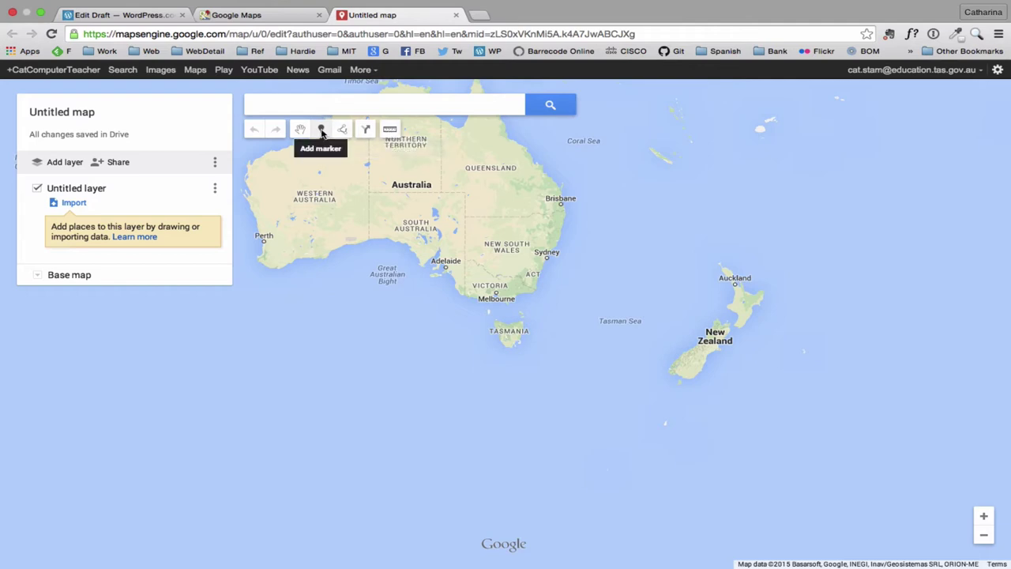
- Search 'hobart' and drop a marker named 'Salamanca Market' near Salamanca Place
left_click(284, 103)
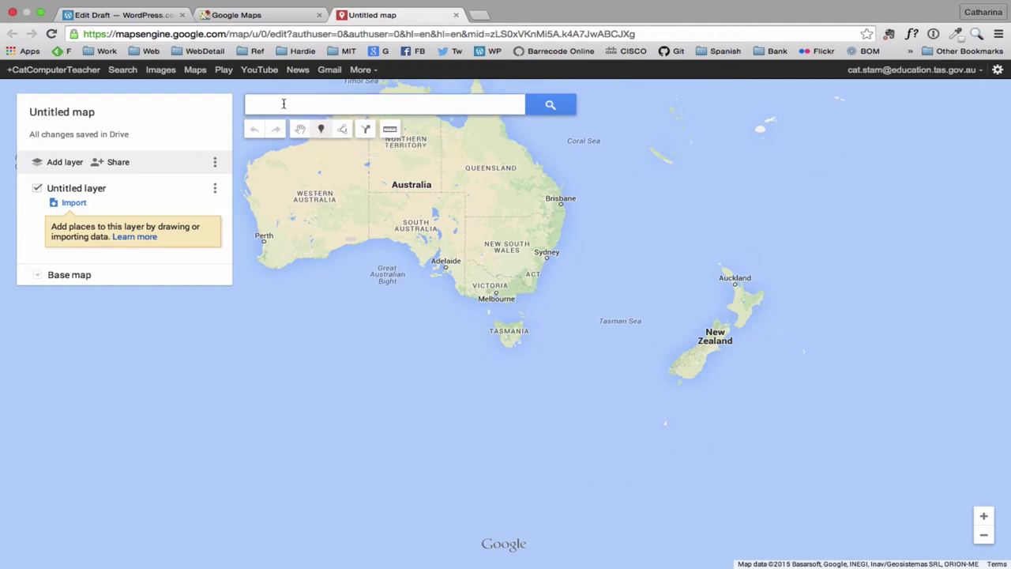
type("hobart")
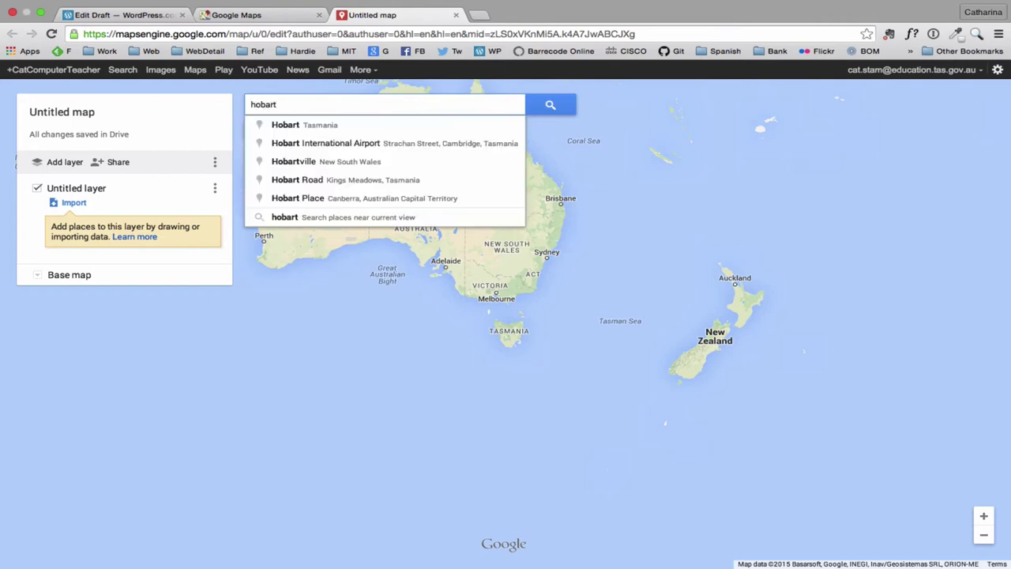
left_click(304, 125)
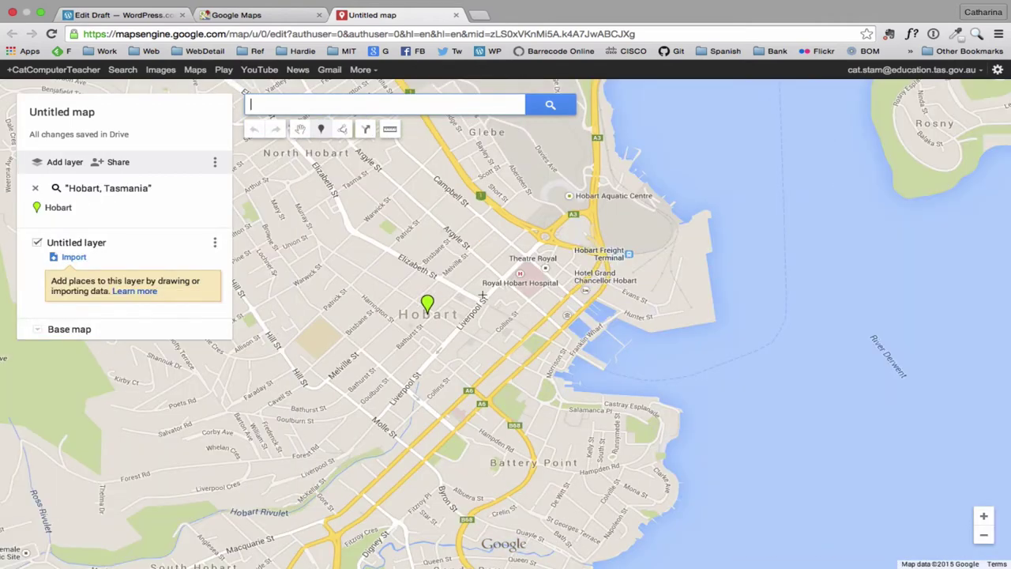
left_click(322, 132)
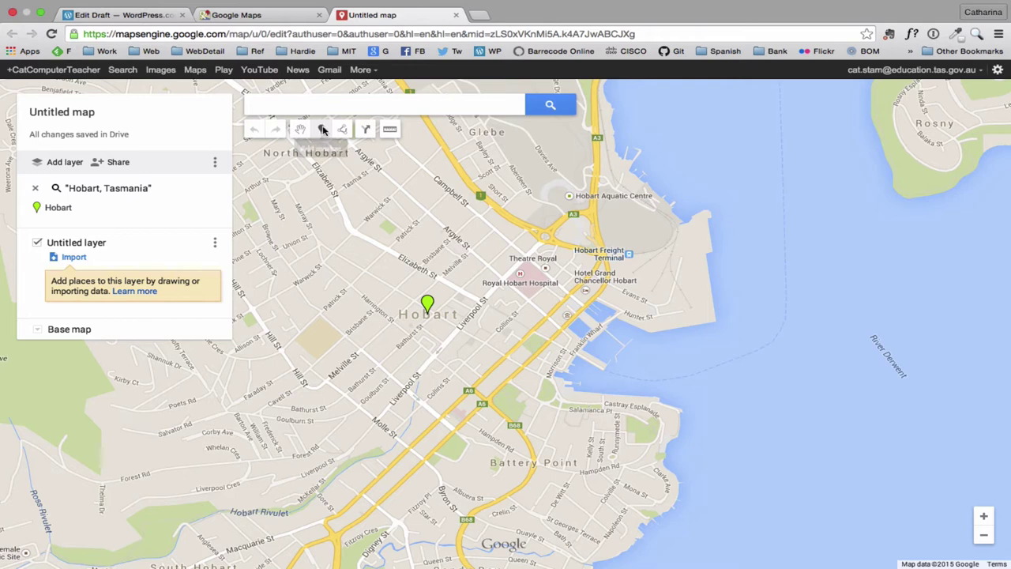
left_click(584, 405)
type("Sala")
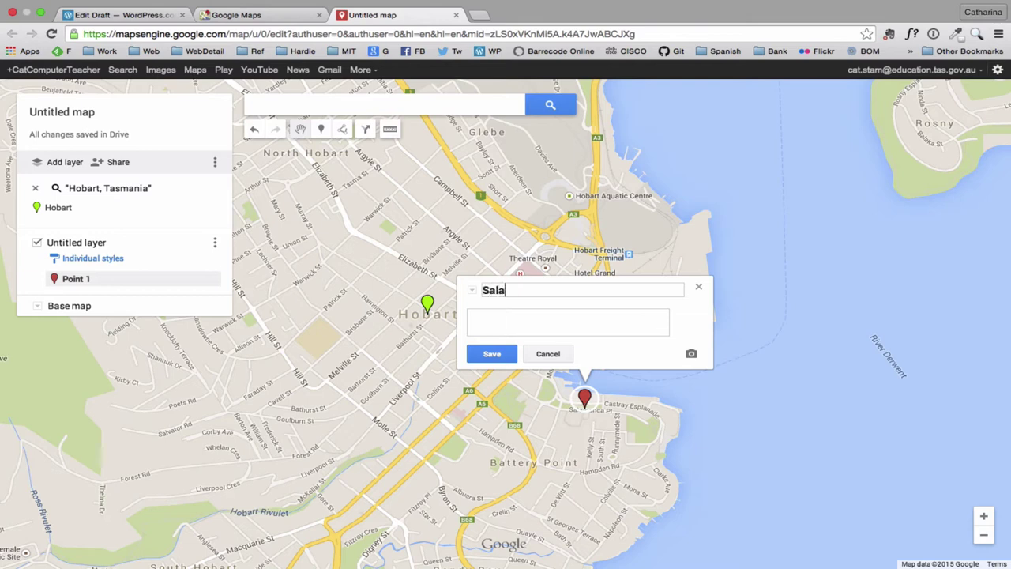
type("manca Market")
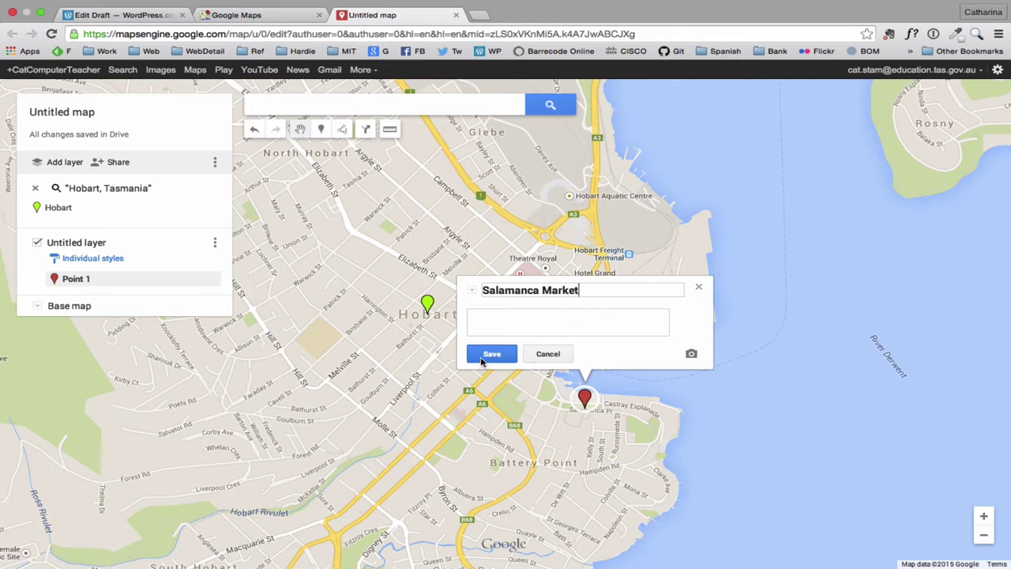
left_click(483, 355)
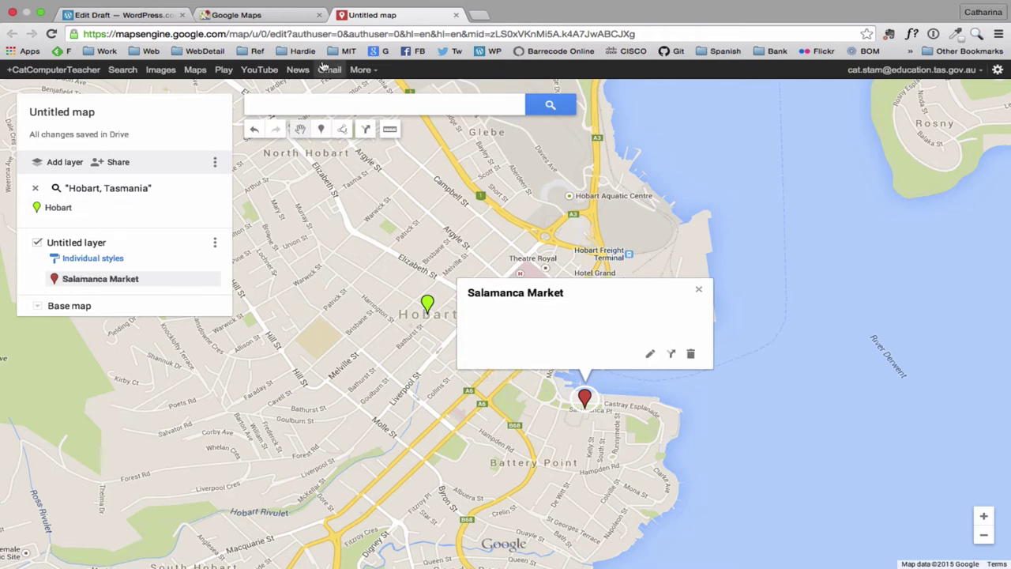
- Search Mount Wellington and add a marker on its summit named 'Mt Wellington'
left_click(289, 98)
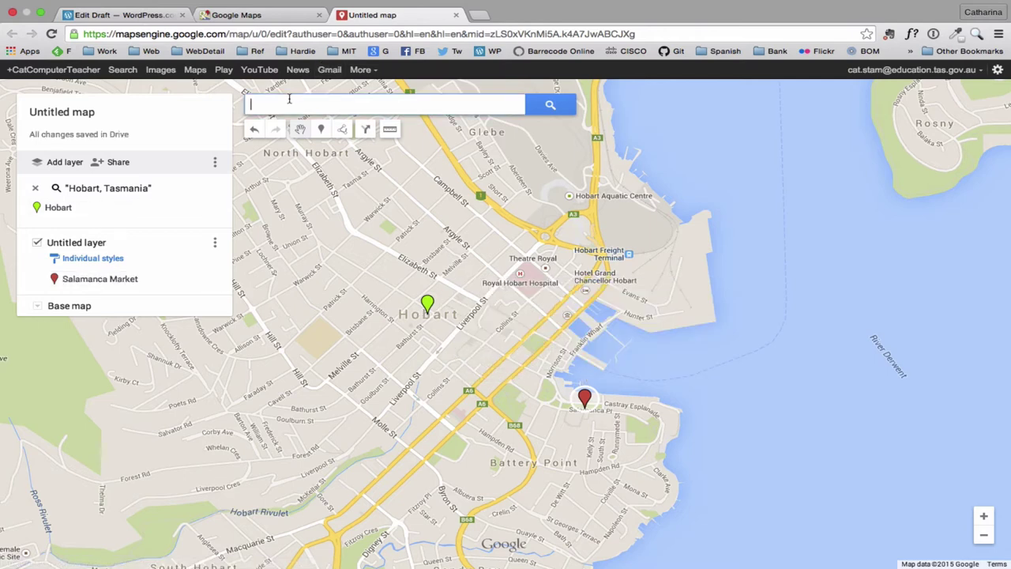
type("mt wellings")
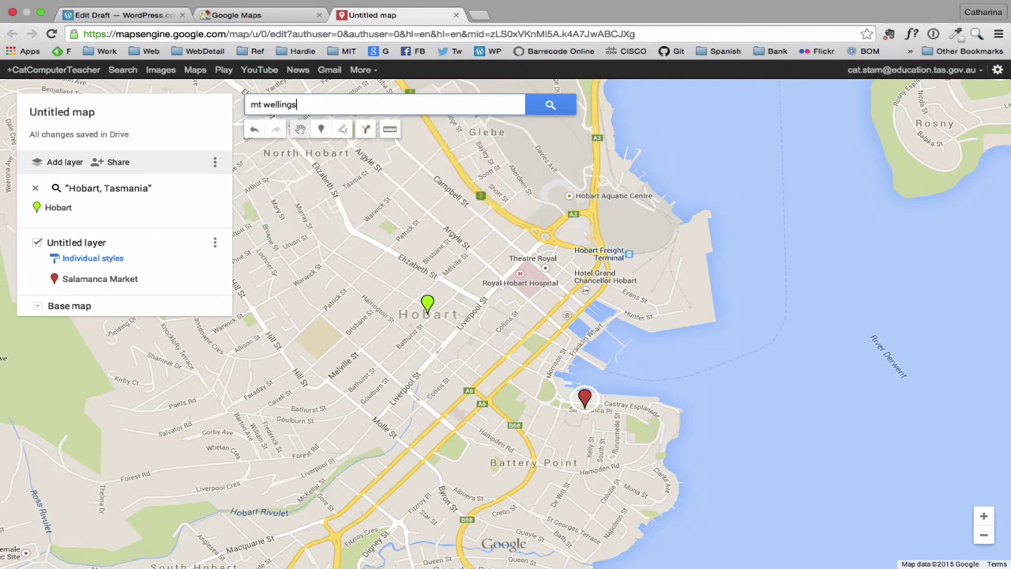
key("BackSpace")
type("t")
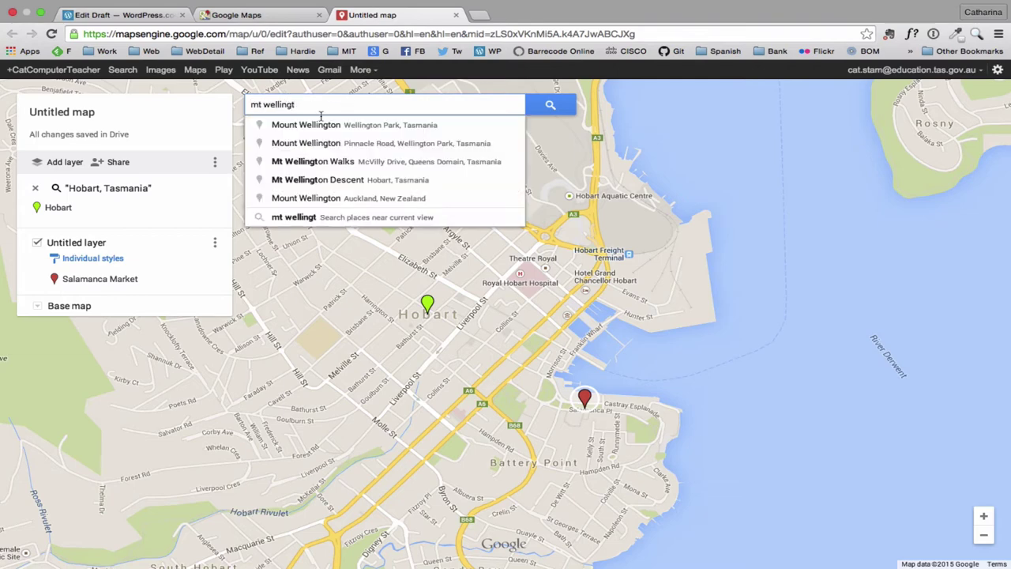
left_click(310, 126)
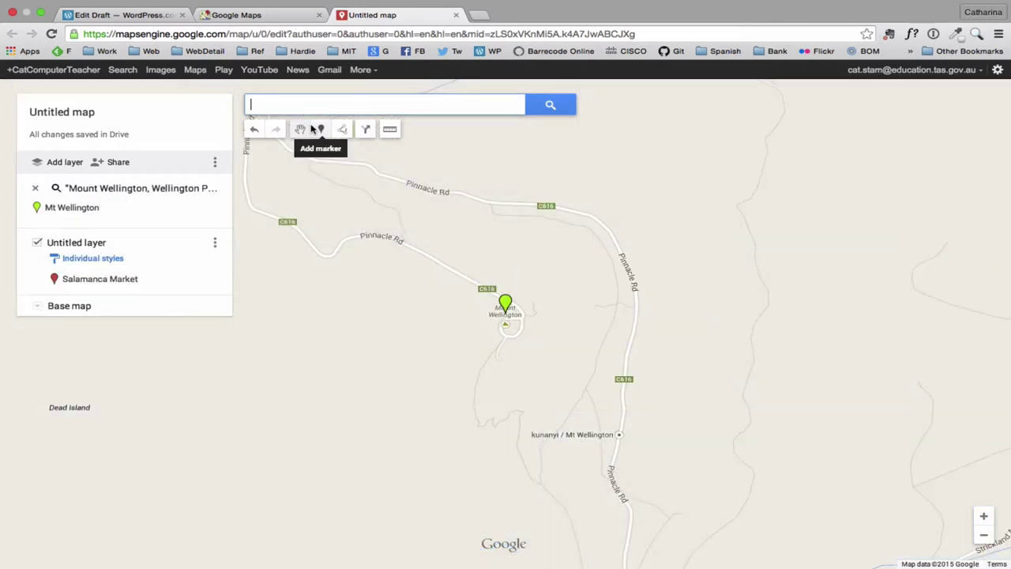
left_click(321, 129)
left_click(512, 326)
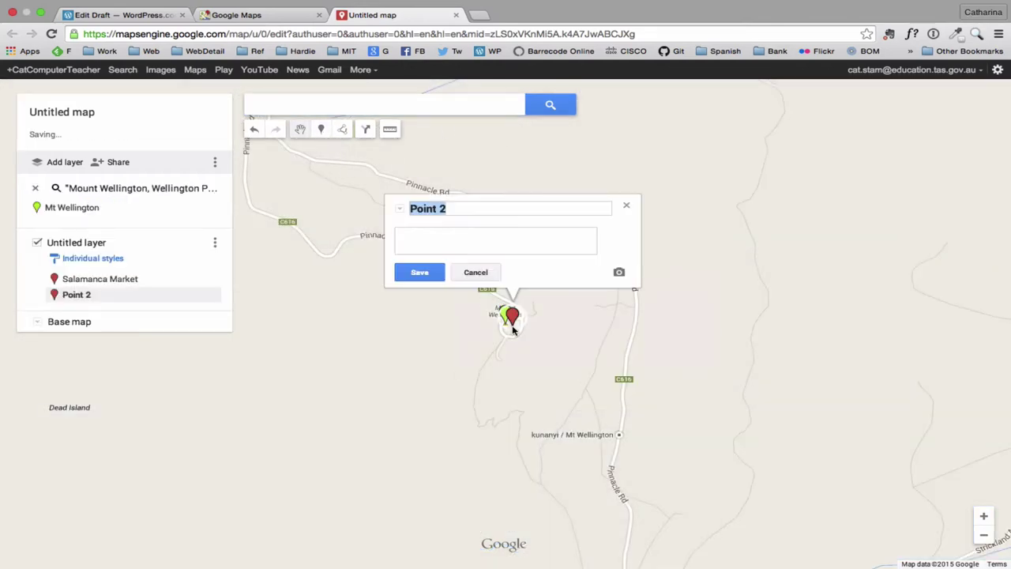
type("Mt Well")
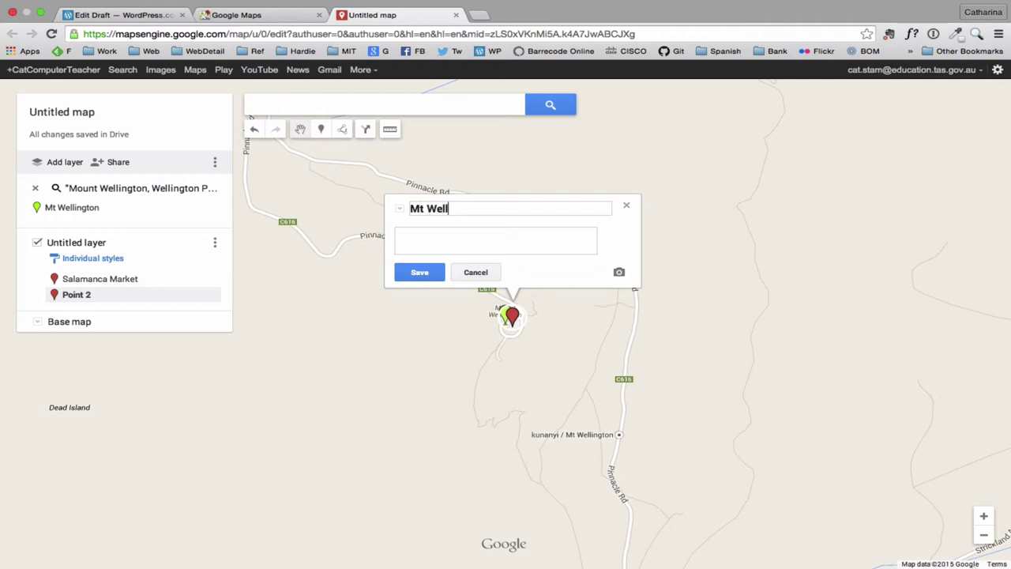
type("ington")
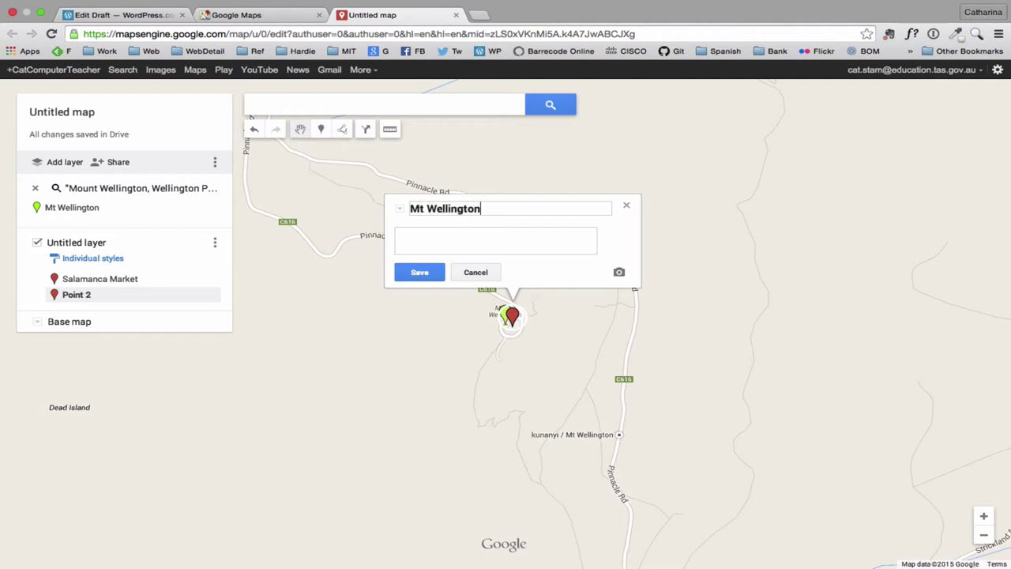
left_click(420, 272)
- Search MONA and add a marker named 'MONA' in Berriedale
left_click(283, 106)
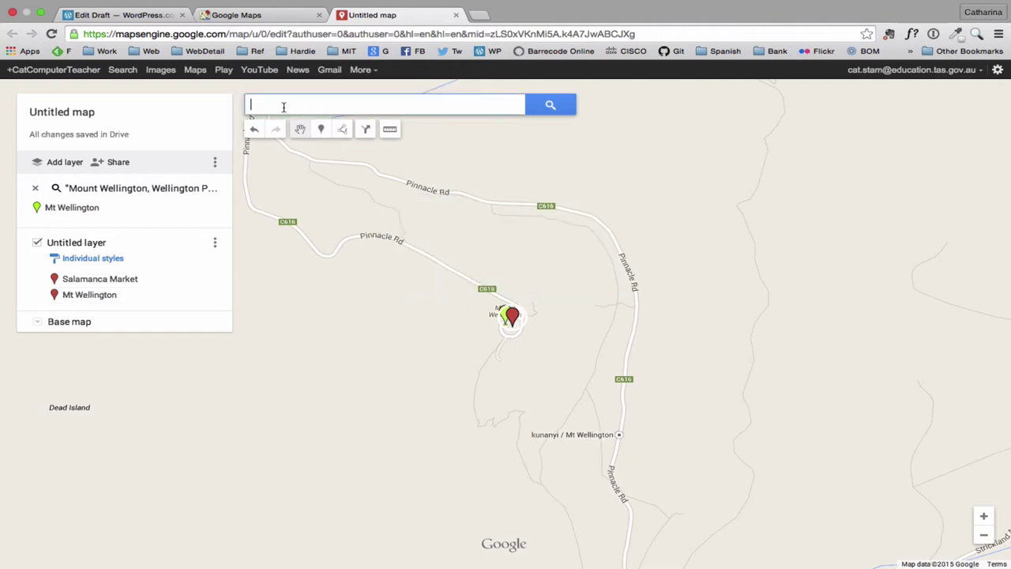
type("MONA")
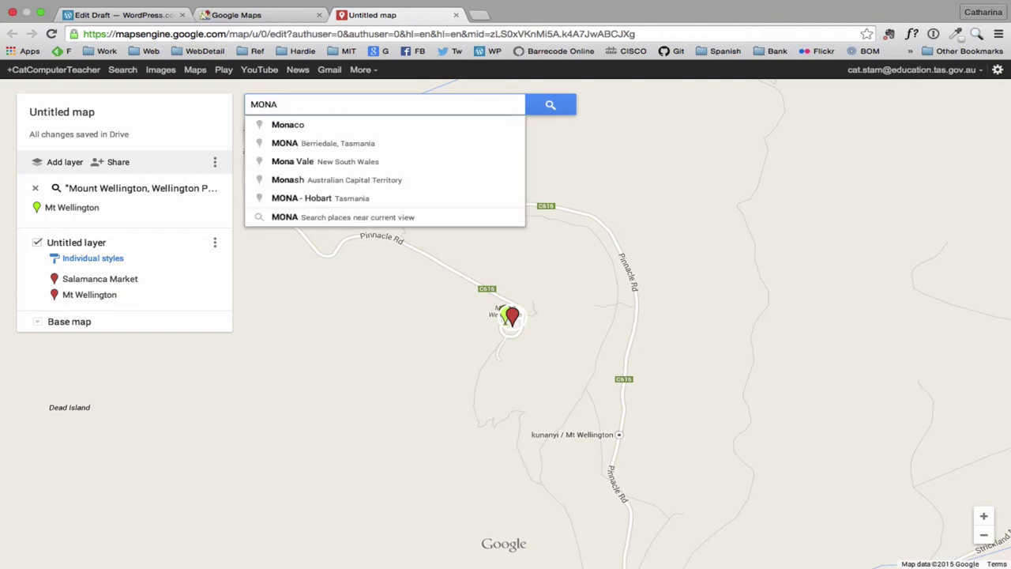
left_click(329, 143)
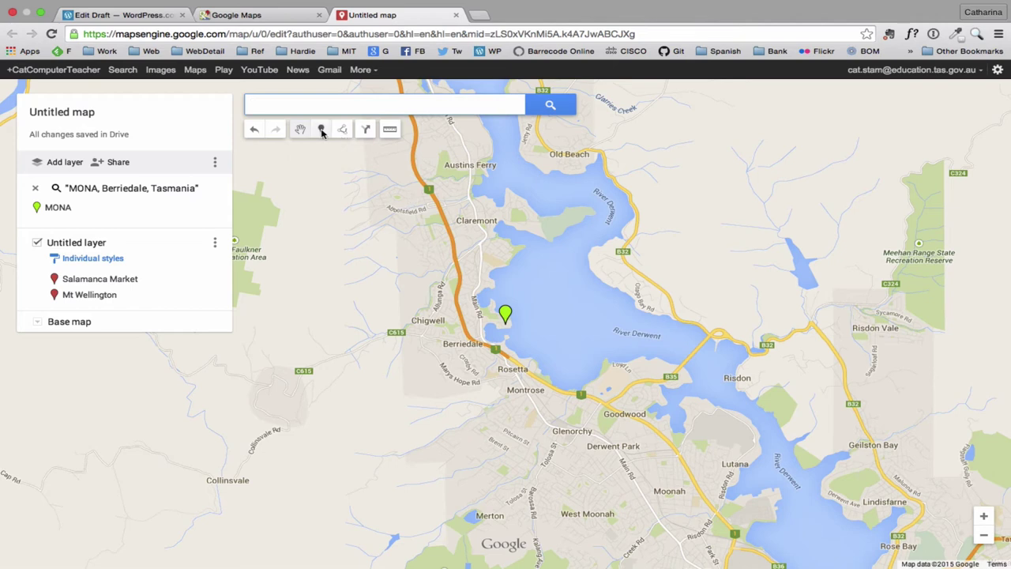
left_click(322, 130)
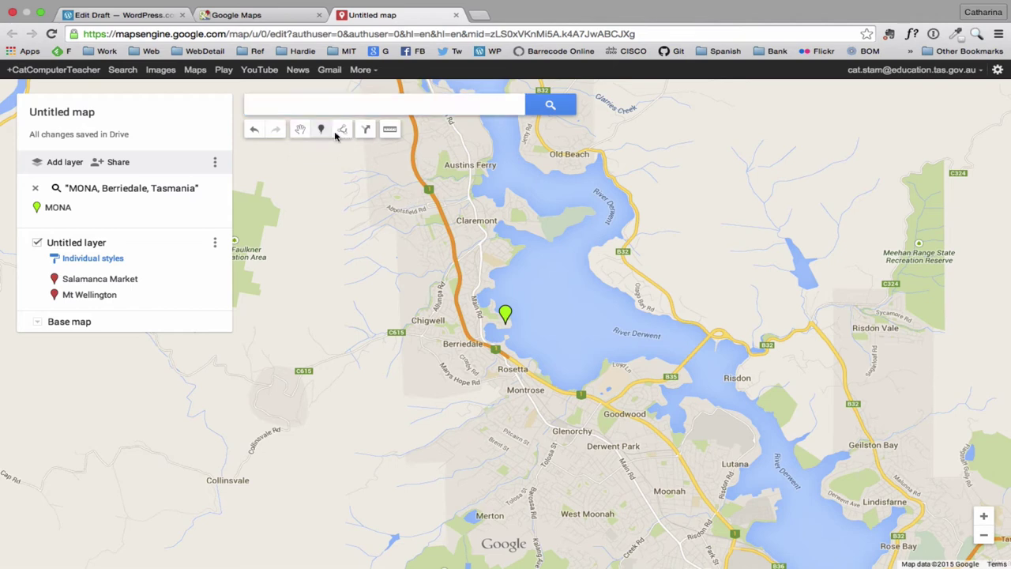
left_click(504, 323)
type("MONA")
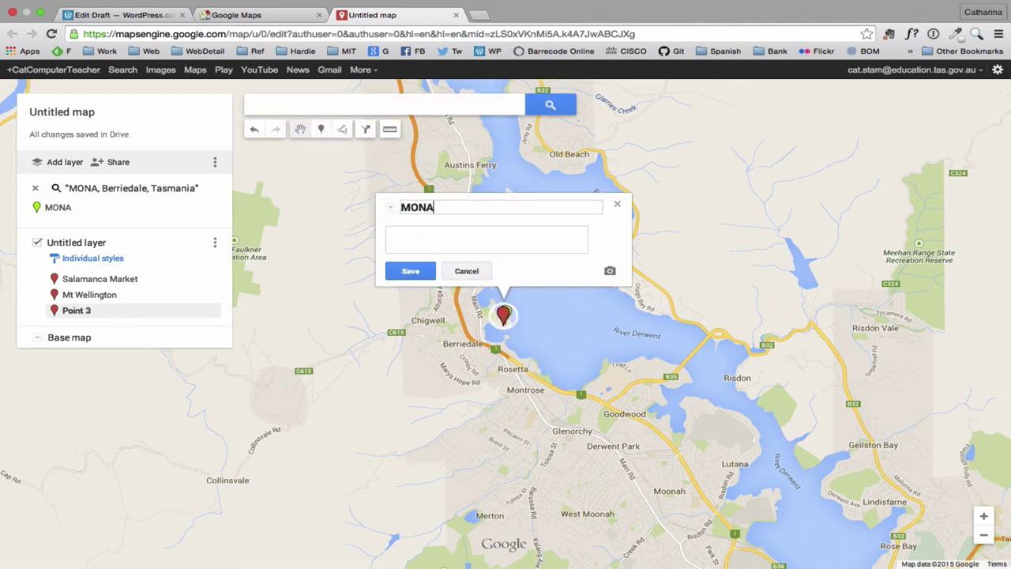
left_click(403, 272)
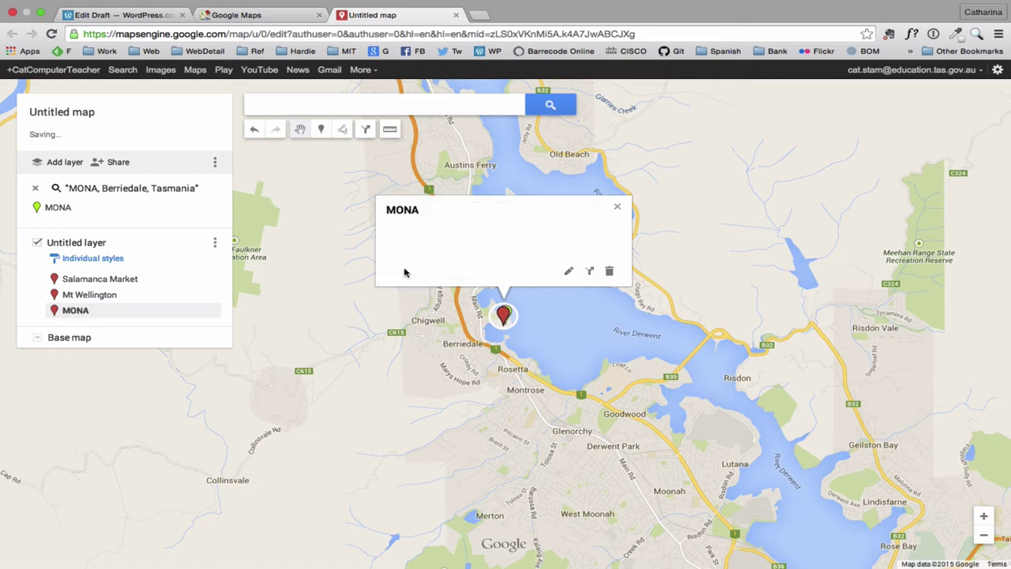
left_click(619, 210)
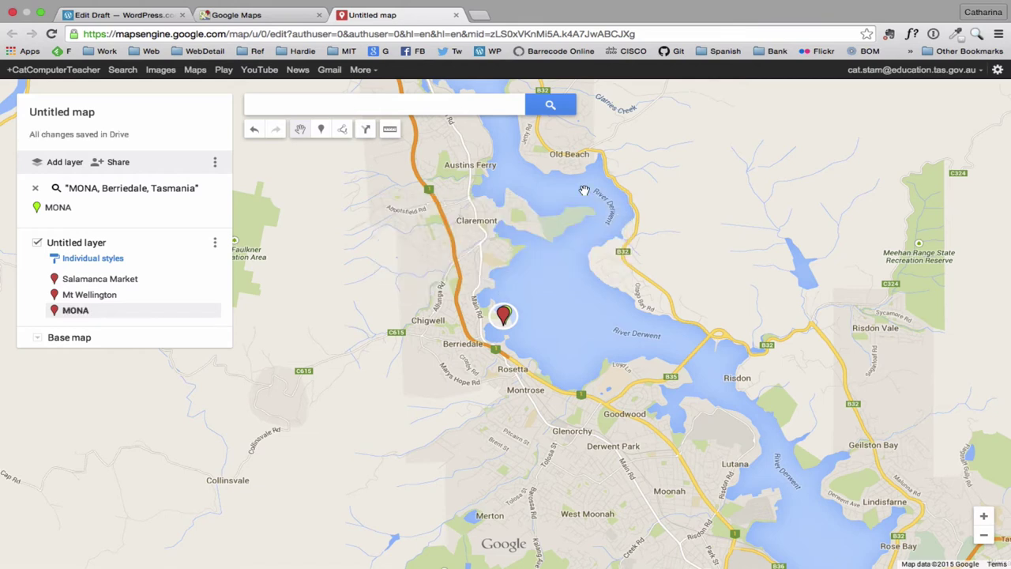
- Change the map title from 'Untitled map' to 'Tasmania Tour' and save
left_click(78, 116)
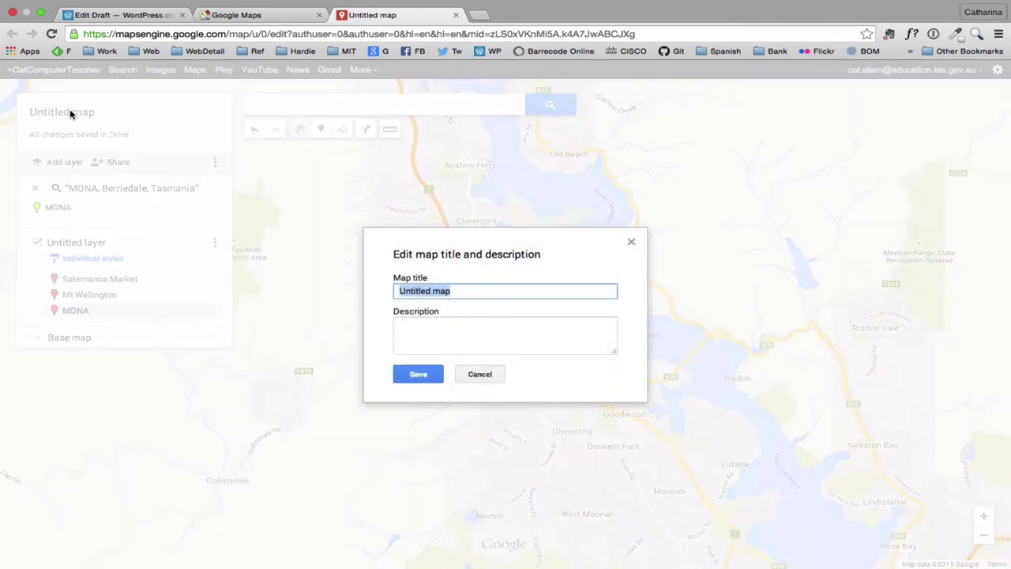
type("Tas")
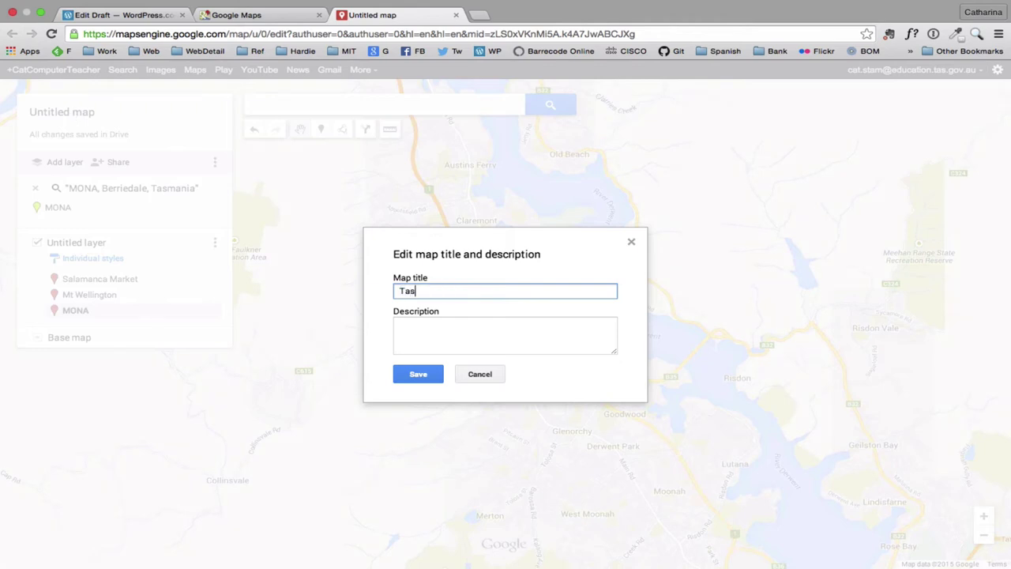
type("mania Tour")
left_click(424, 377)
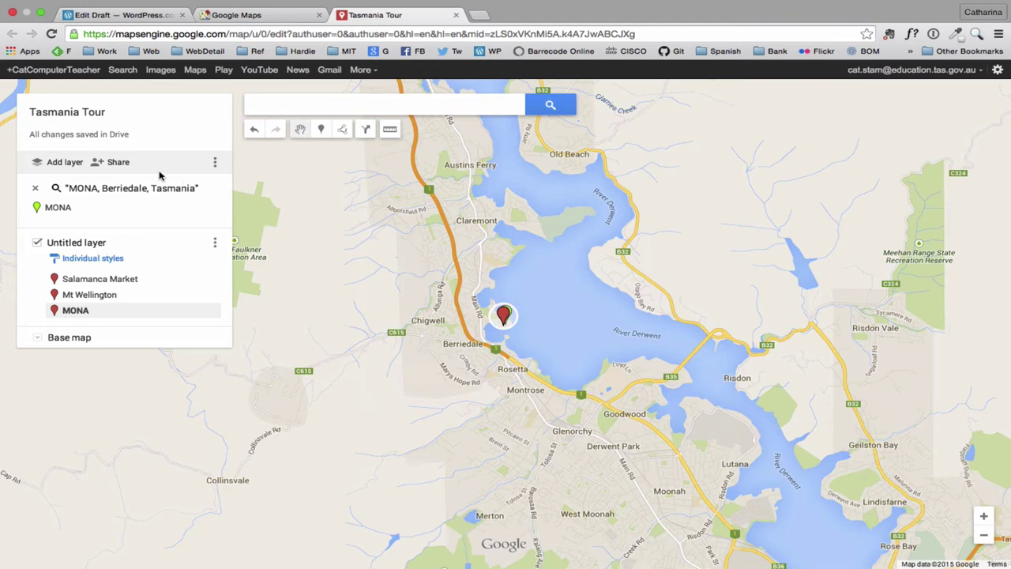
- Set the Tasmania Tour map's sharing access to 'Public on the web'
left_click(116, 162)
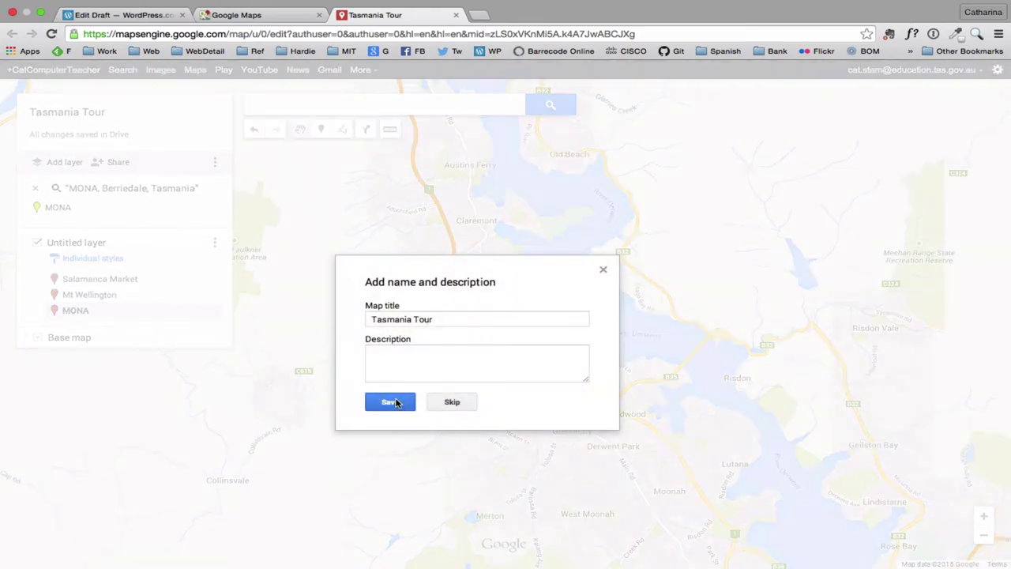
left_click(390, 403)
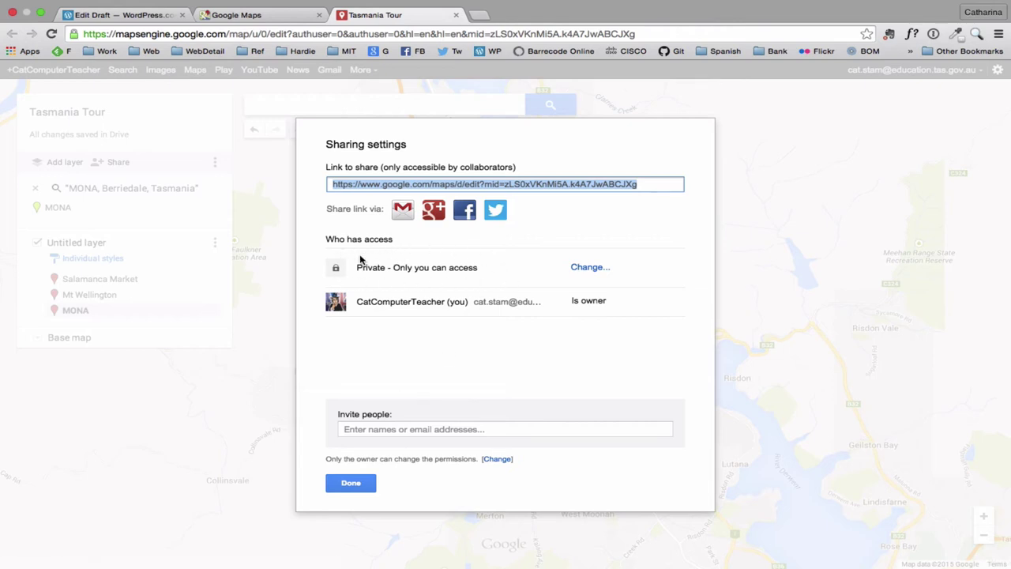
left_click(589, 269)
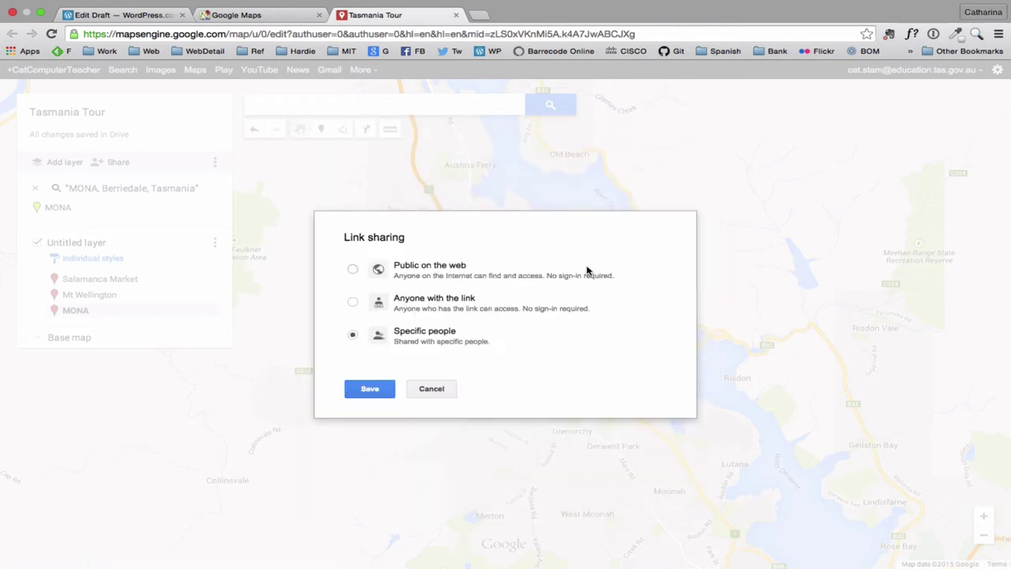
left_click(353, 269)
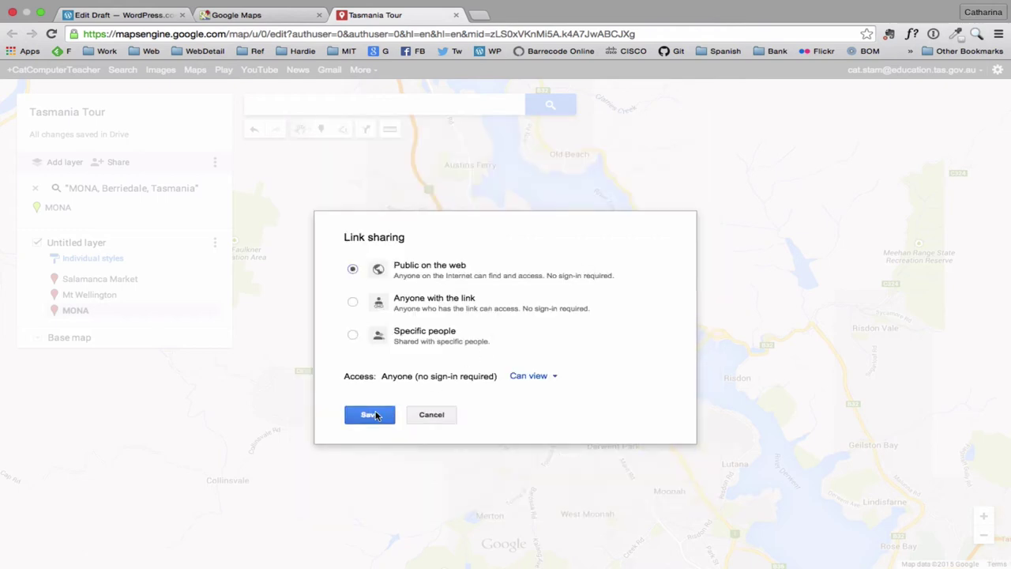
left_click(371, 415)
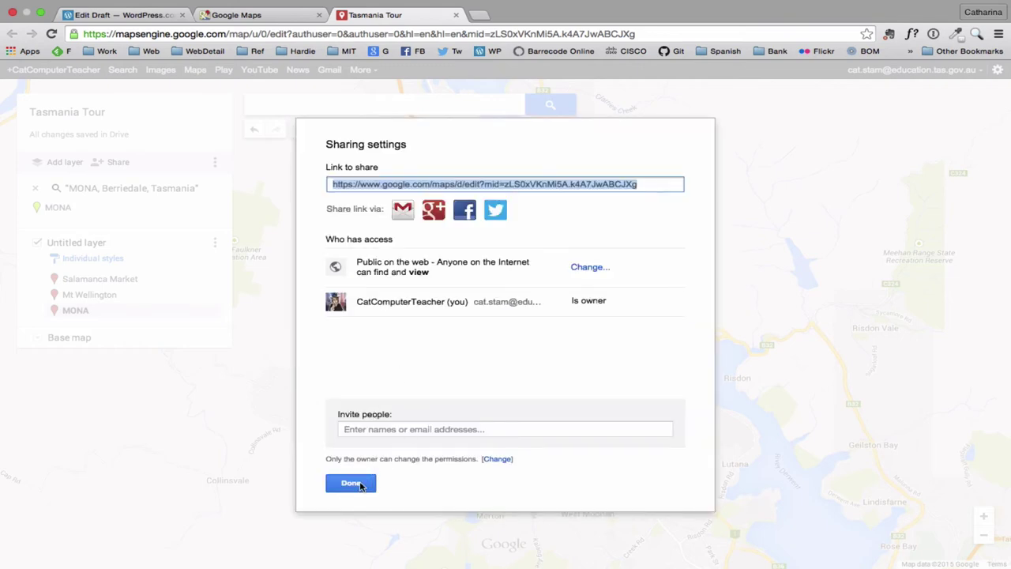
left_click(352, 484)
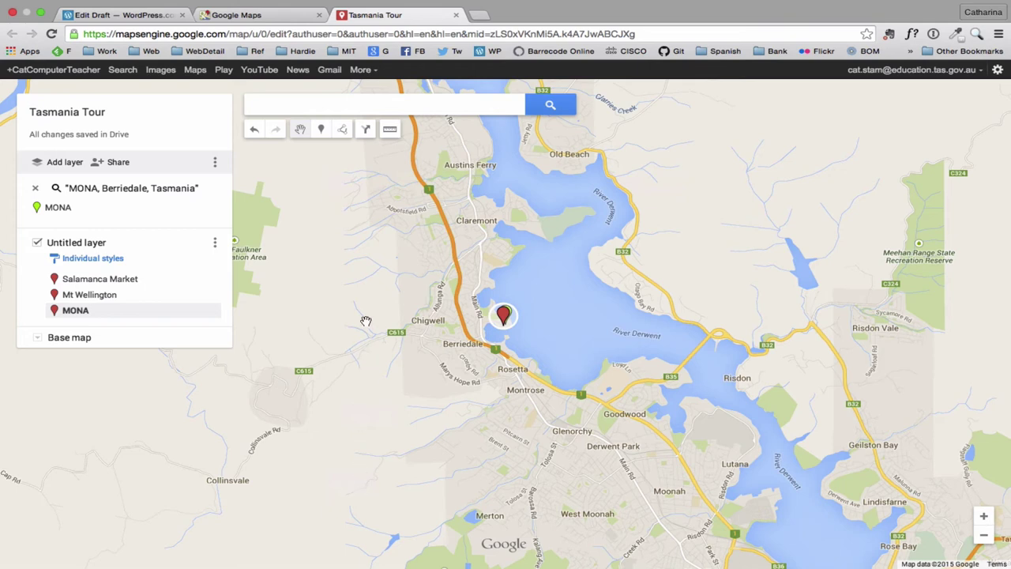
- Copy the map's 640×480 iframe code from 'Embed on my site', then close the dialog
left_click(216, 164)
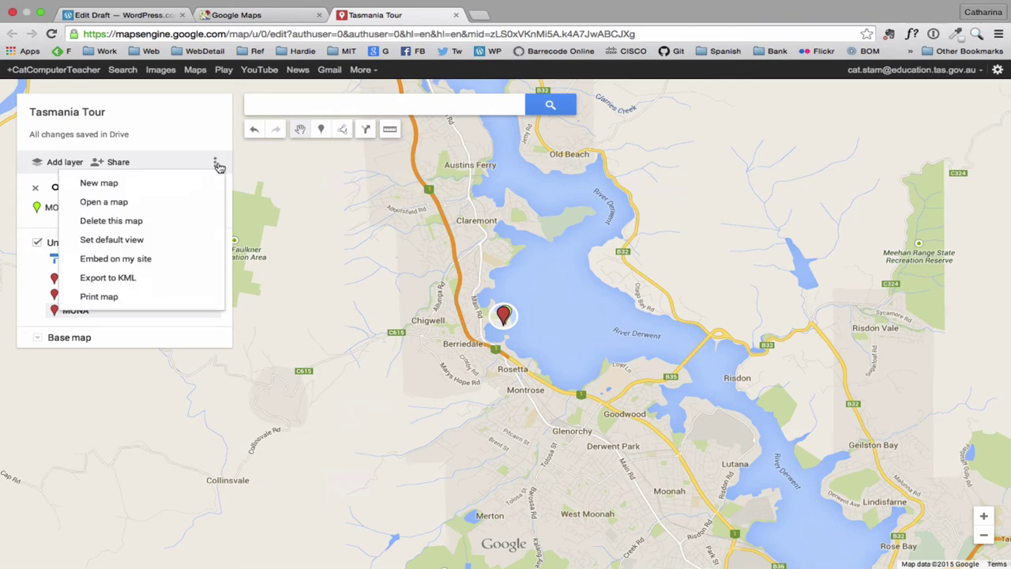
left_click(147, 260)
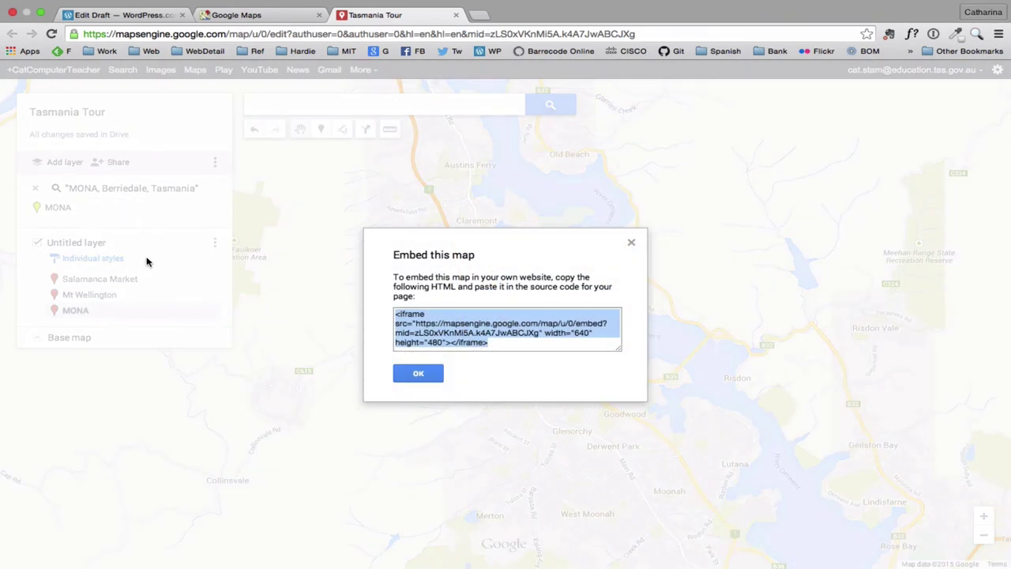
right_click(456, 337)
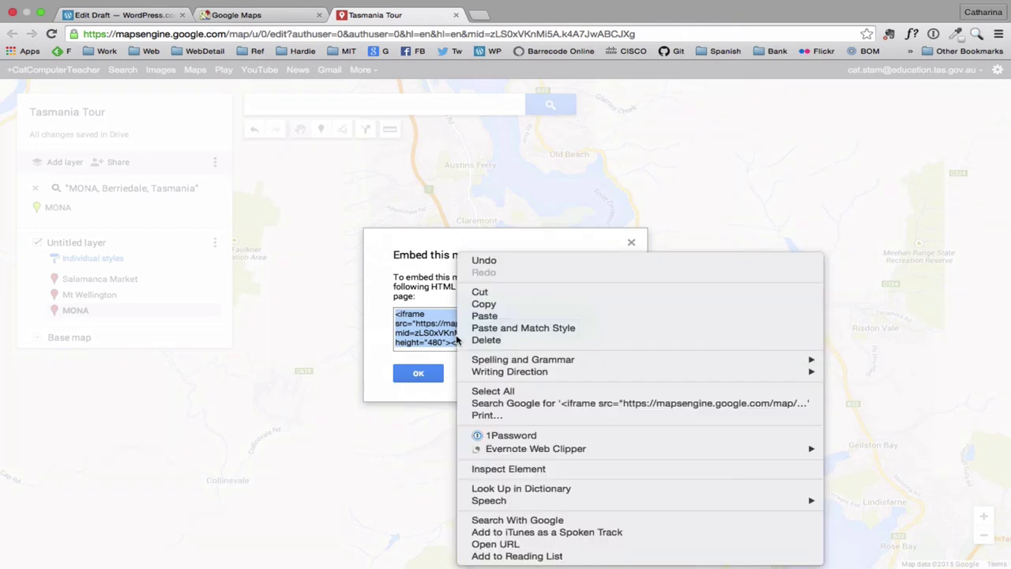
left_click(483, 304)
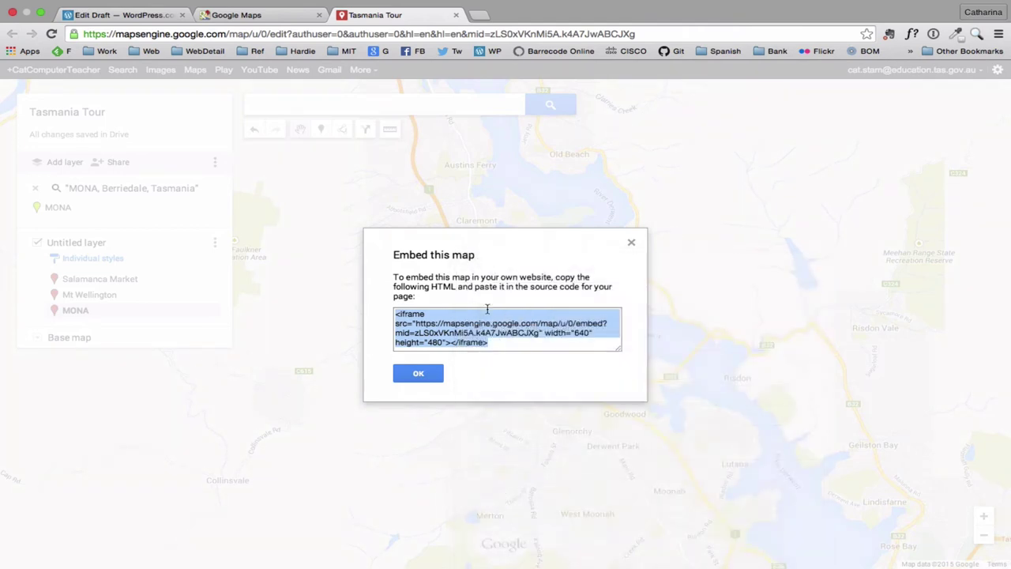
left_click(631, 244)
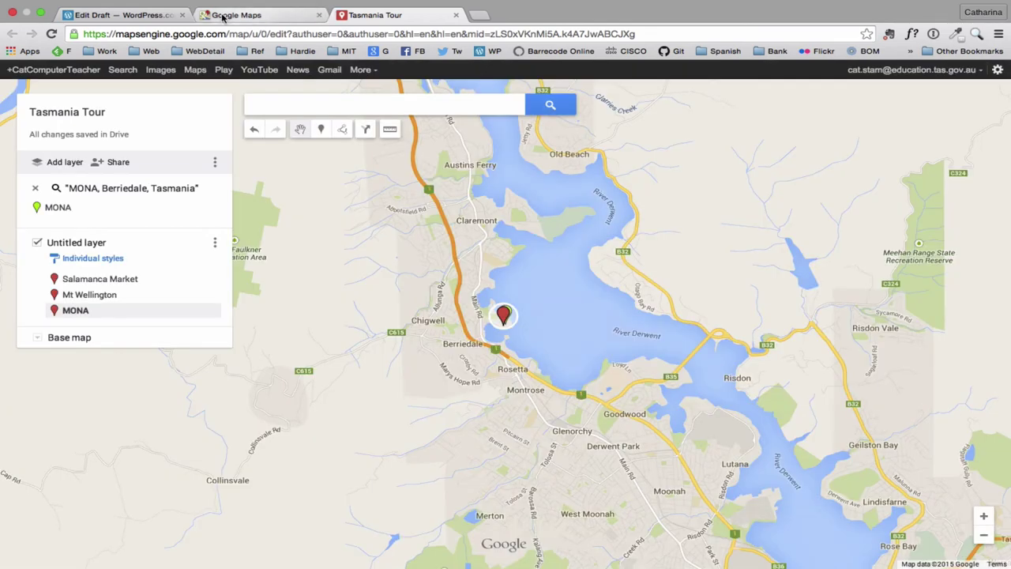
- Paste the iframe code into the draft's Text editor, then return to Visual view
left_click(116, 19)
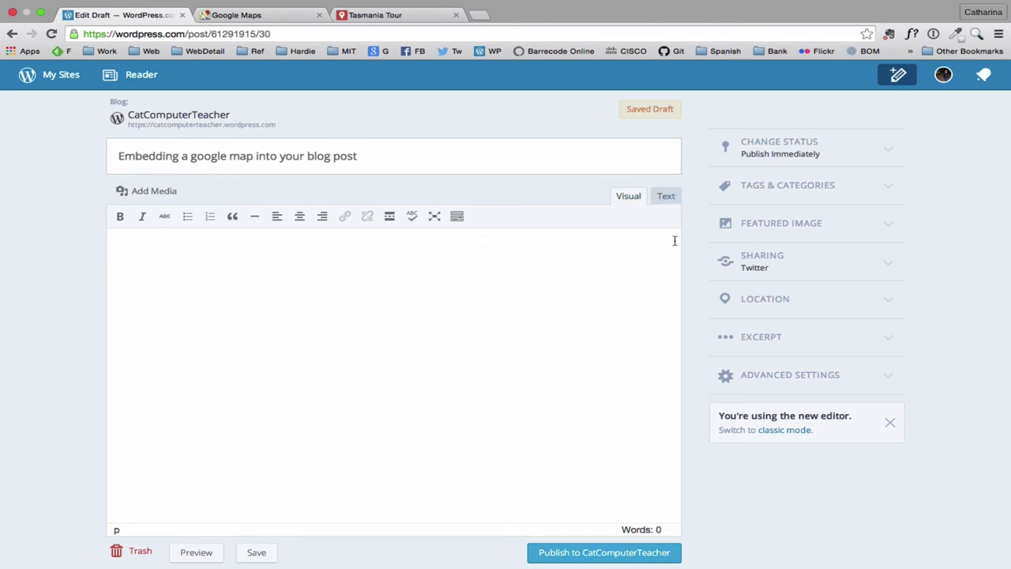
left_click(666, 197)
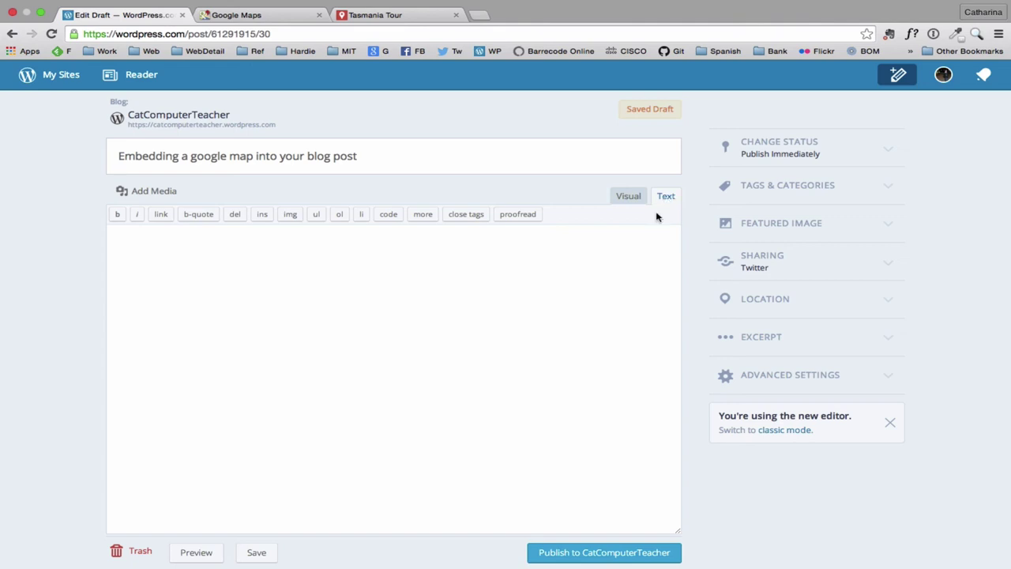
right_click(542, 280)
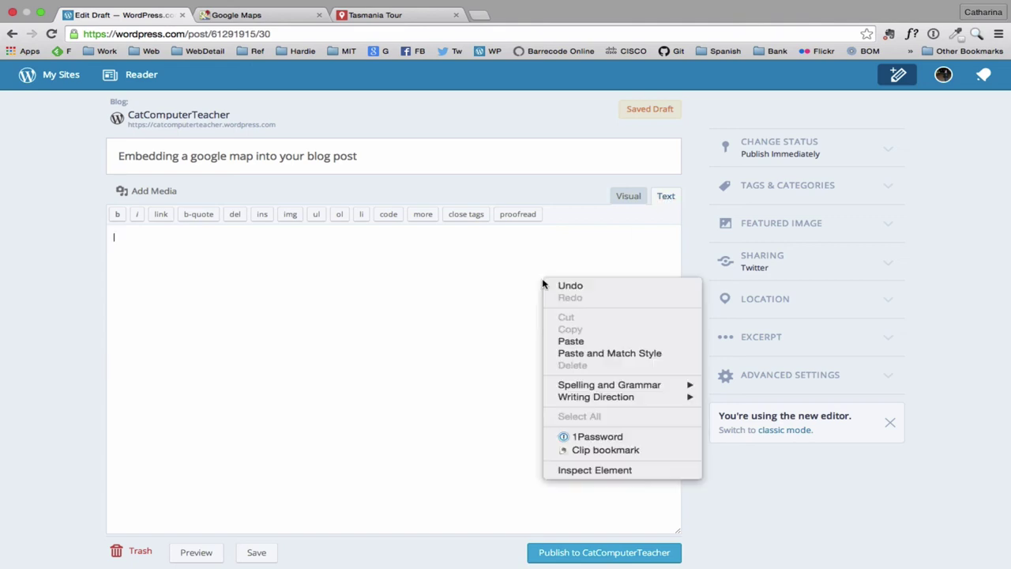
left_click(571, 342)
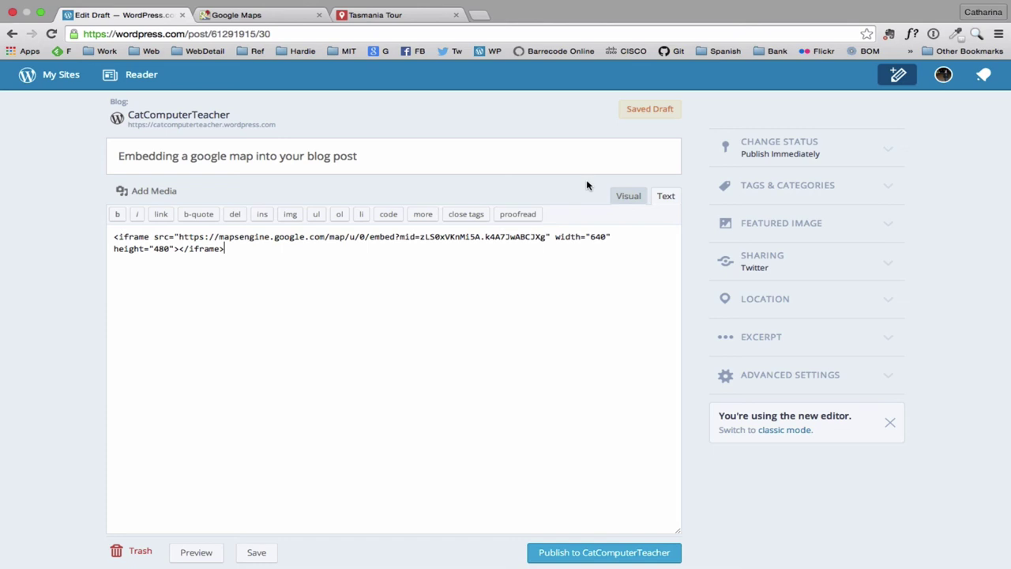
left_click(627, 197)
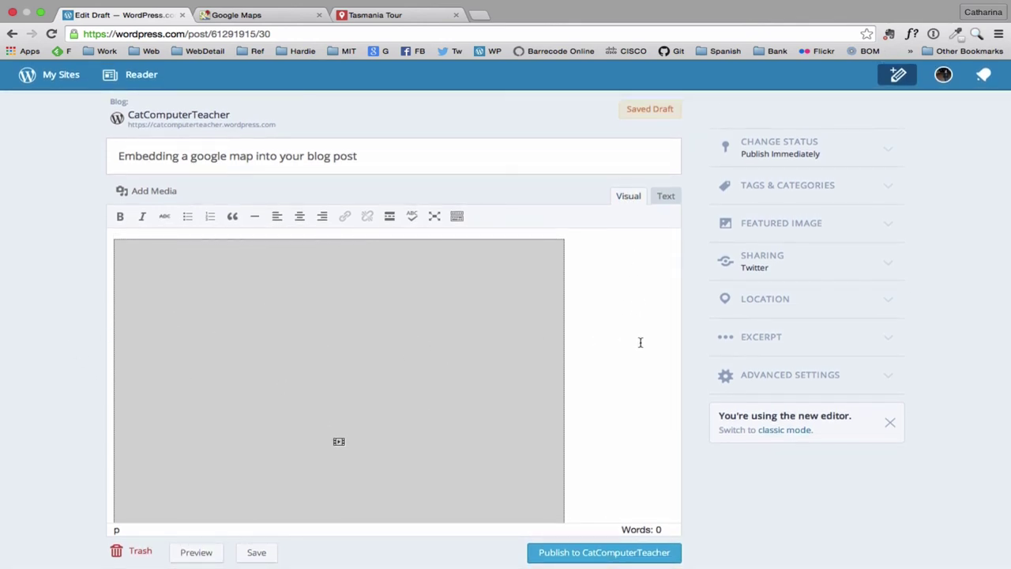
scroll(633, 341, "down", 4)
scroll(640, 341, "up", 4)
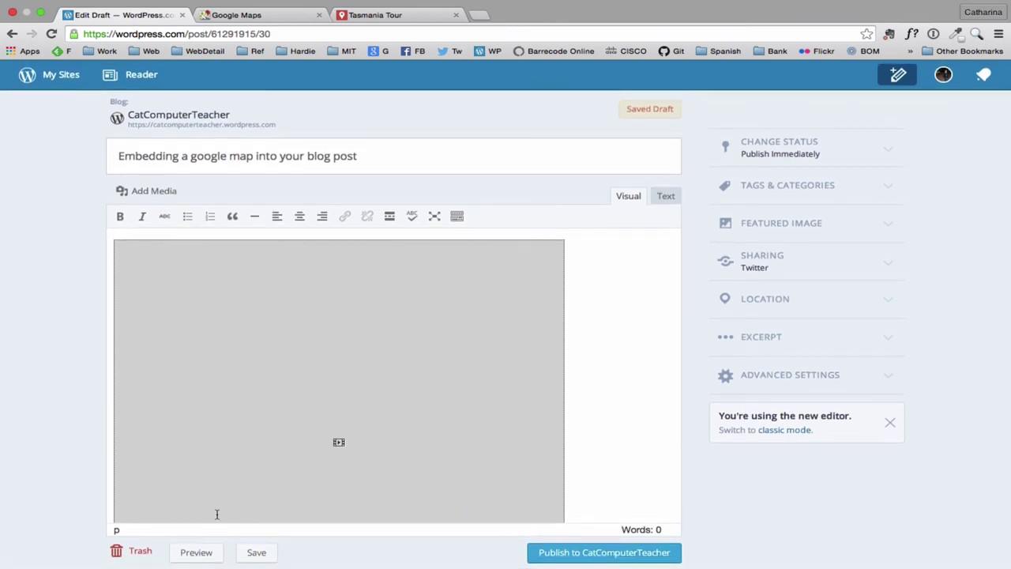
- Preview the draft post and scroll down to the embedded map
left_click(197, 552)
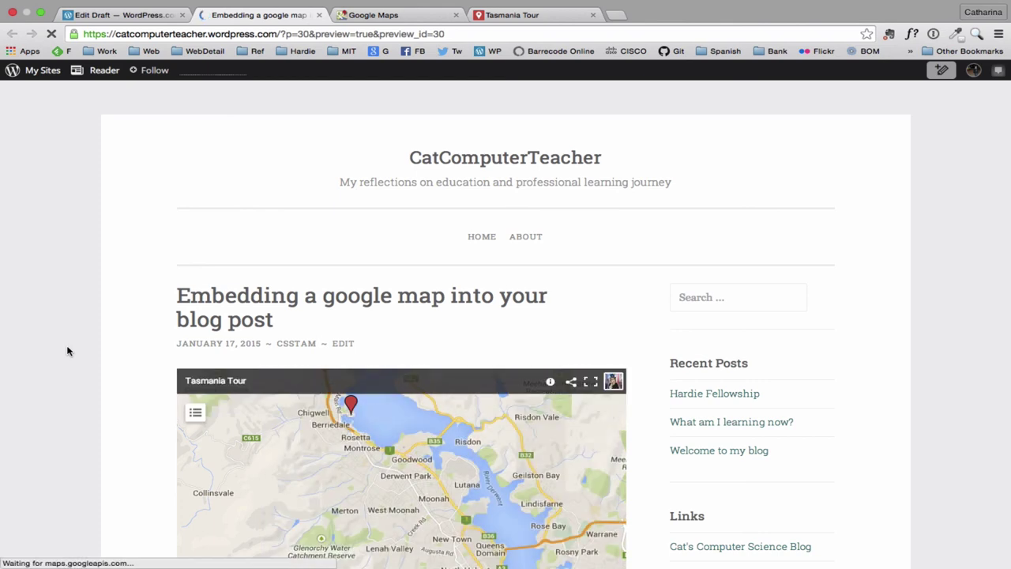
scroll(67, 351, "down", 5)
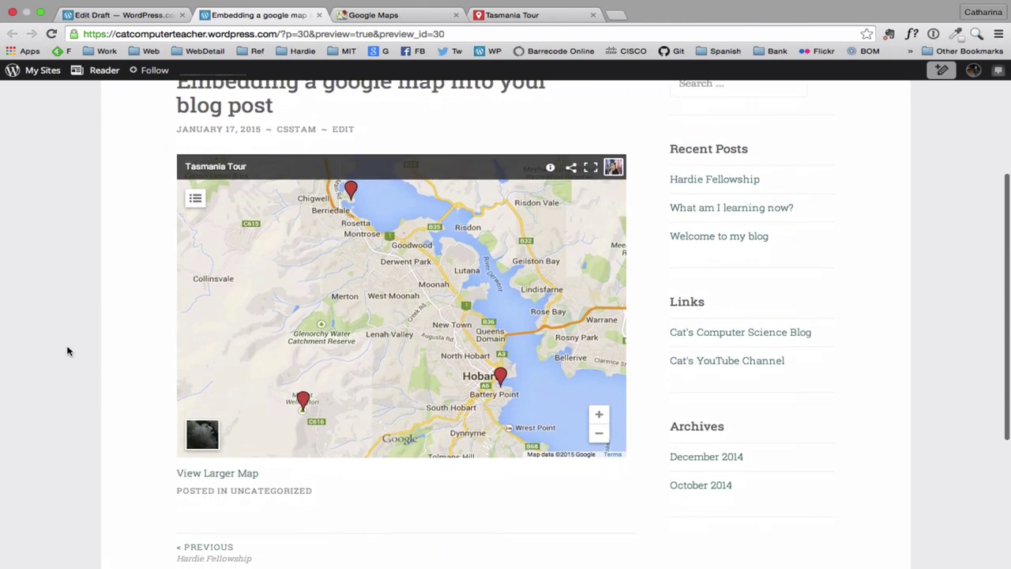
scroll(67, 351, "down", 1)
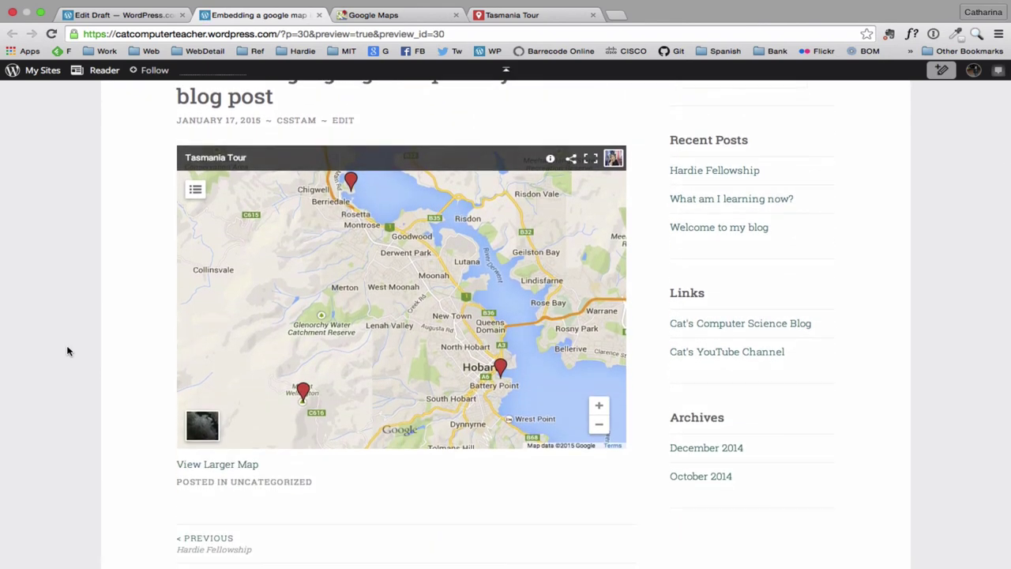
- Zoom and pan the embedded map, then open and close the MONA marker's info
left_click(601, 431)
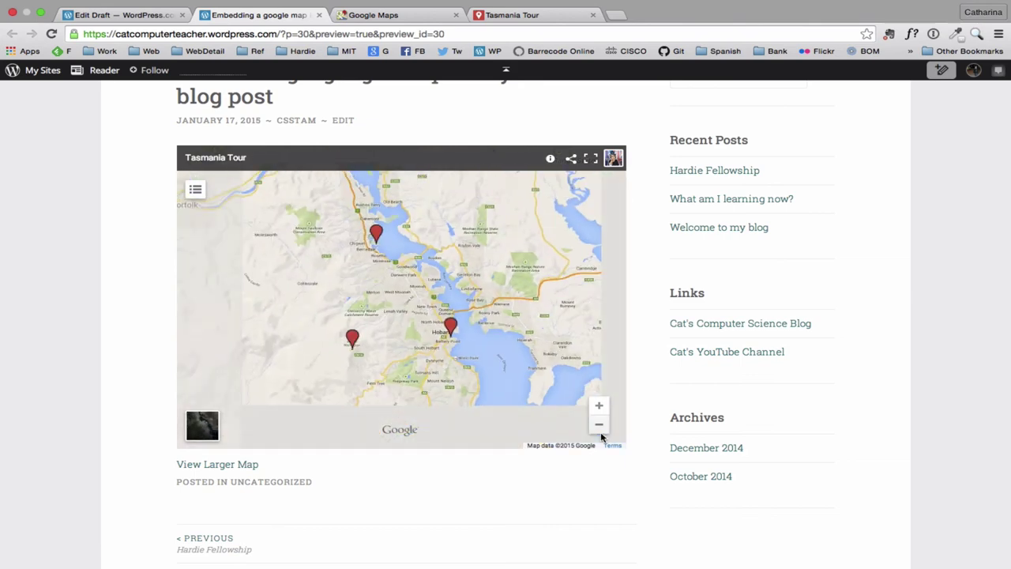
left_click(598, 407)
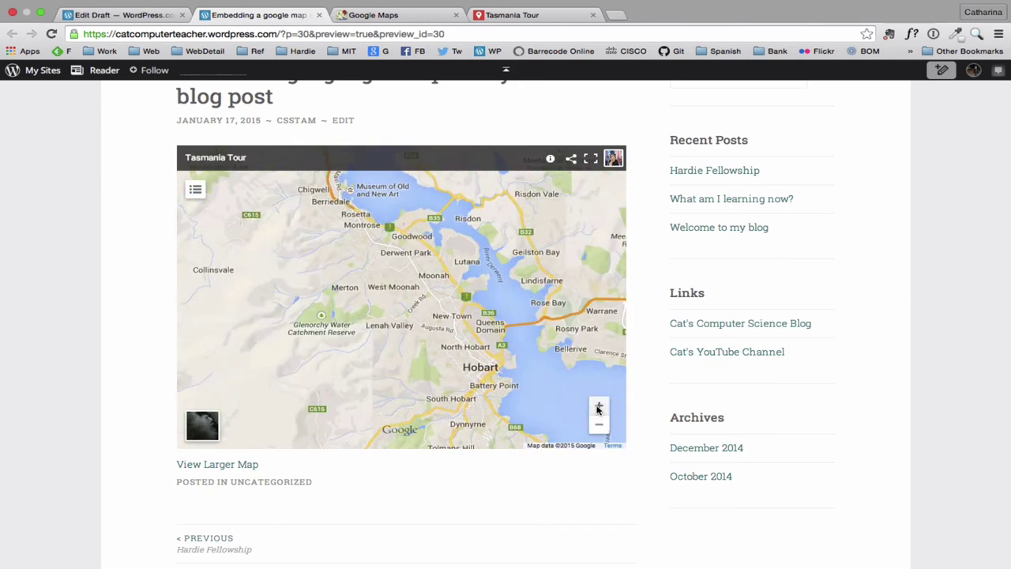
left_click(599, 406)
left_click_drag(395, 271, 378, 414)
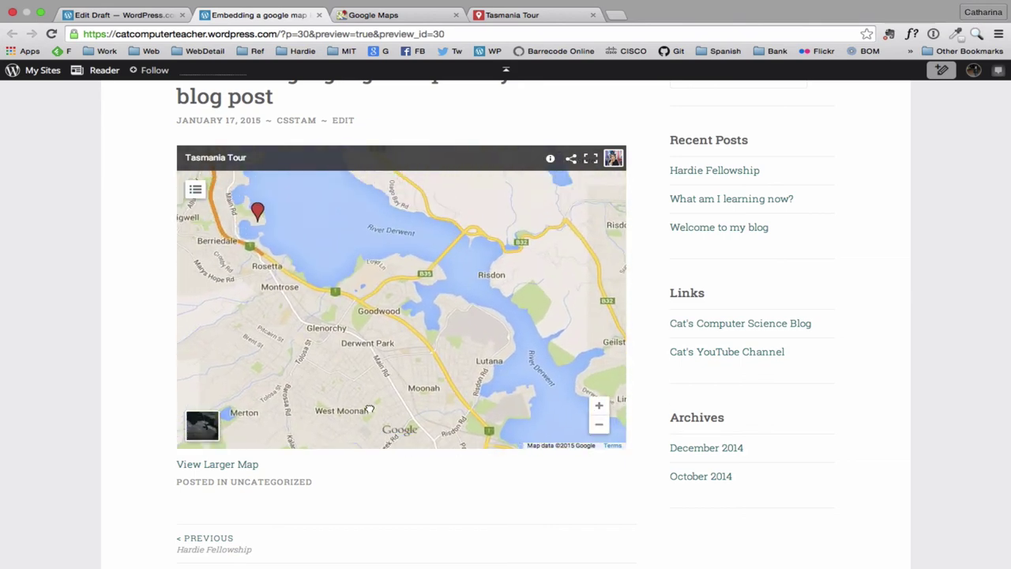
left_click(315, 248)
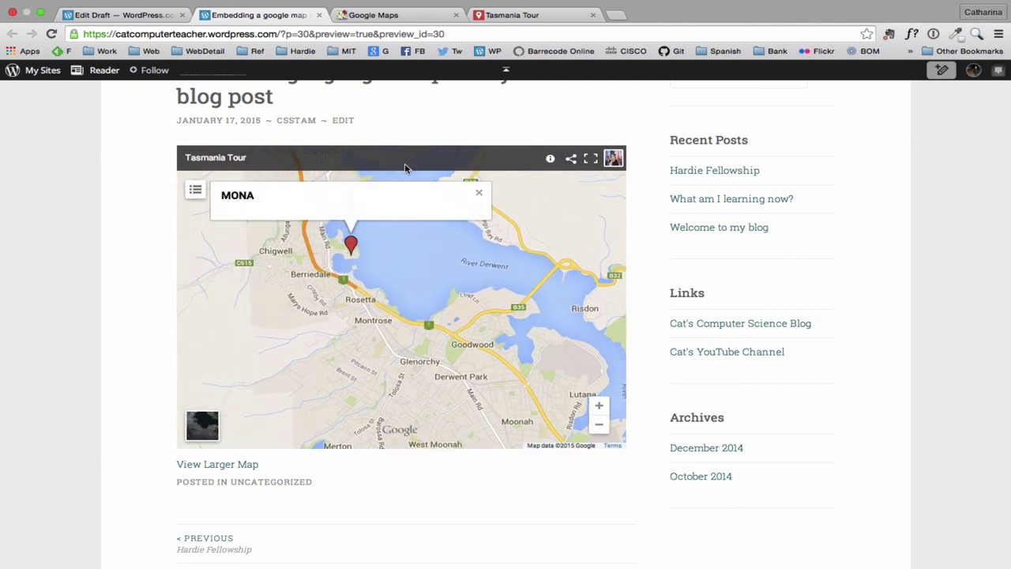
left_click(479, 193)
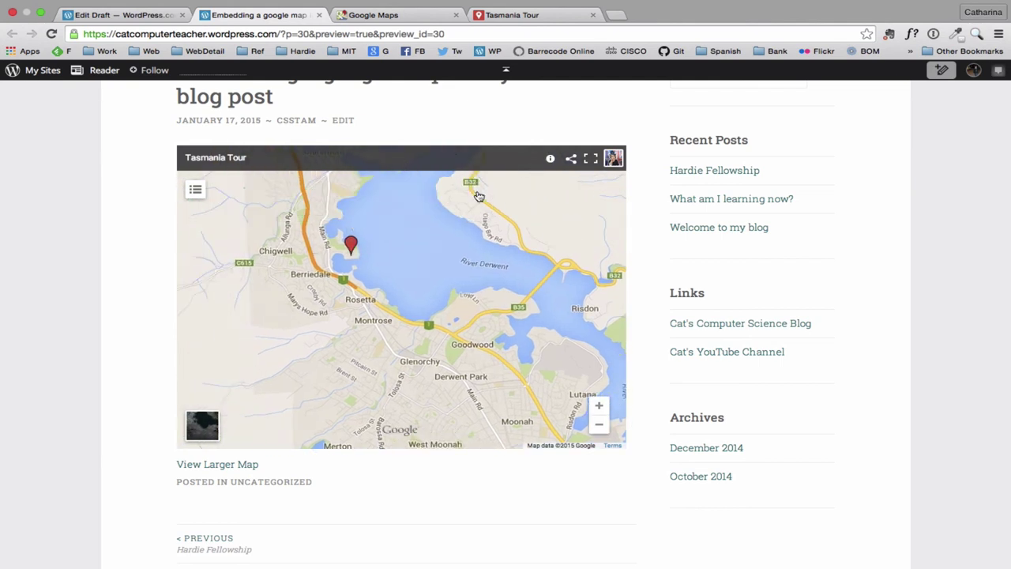
- Leave the preview and type "Hey - check out my map, it's amazing!!" on a new line under the map
left_click(319, 15)
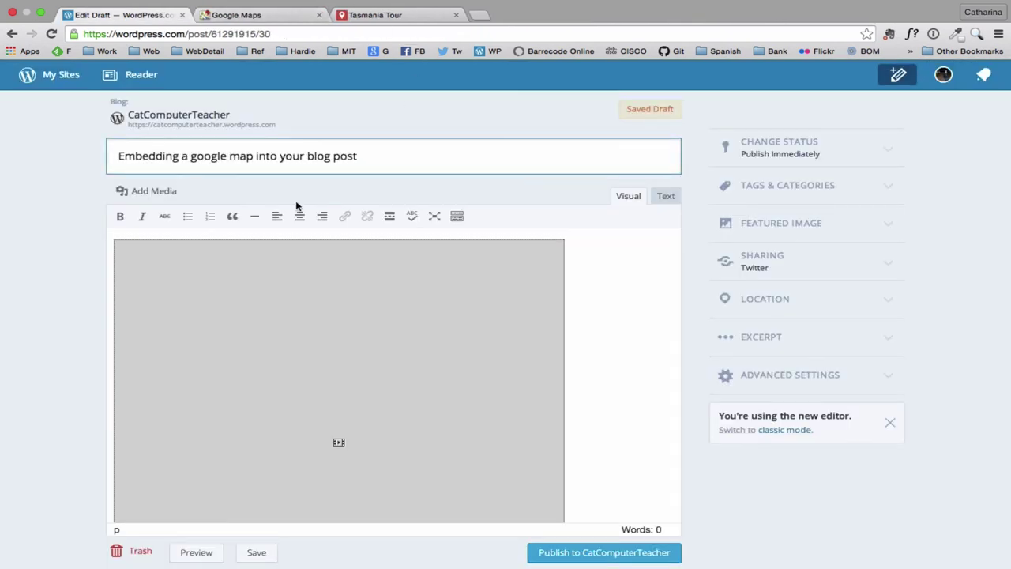
left_click(606, 257)
scroll(616, 268, "down", 1)
scroll(631, 295, "down", 4)
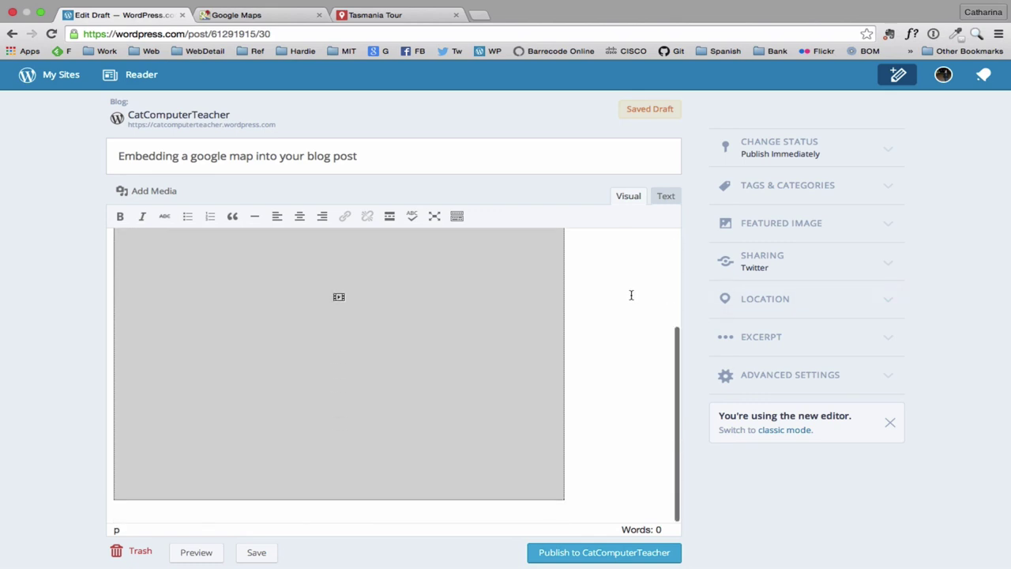
left_click(594, 499)
type("Hey - check out")
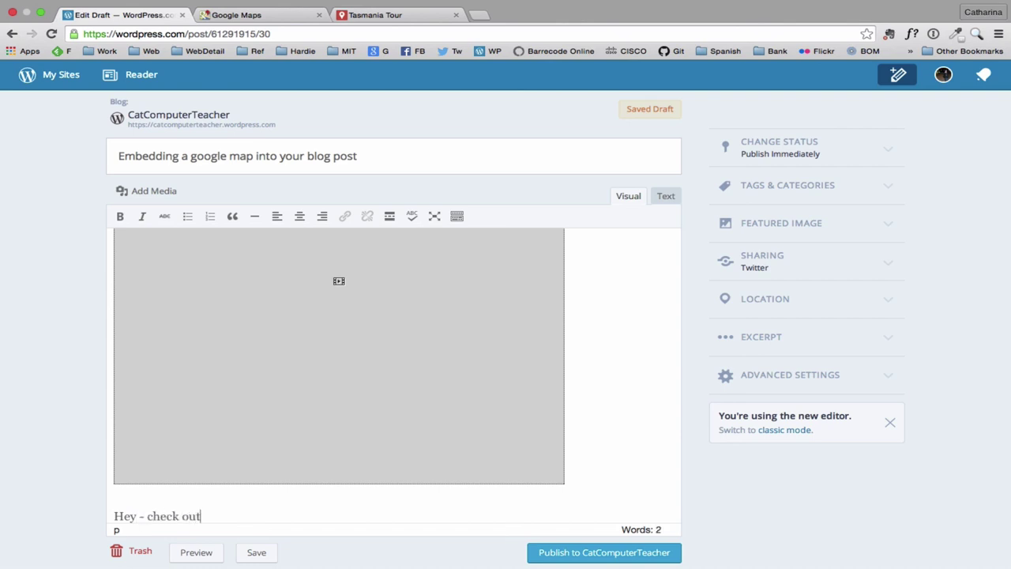
type(" my map, it's ")
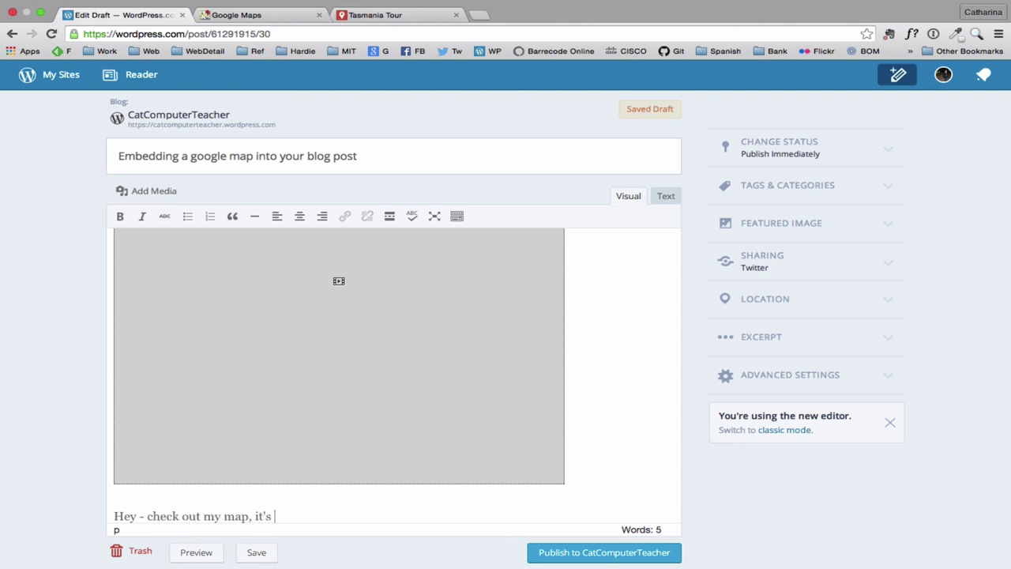
type("amazing!!")
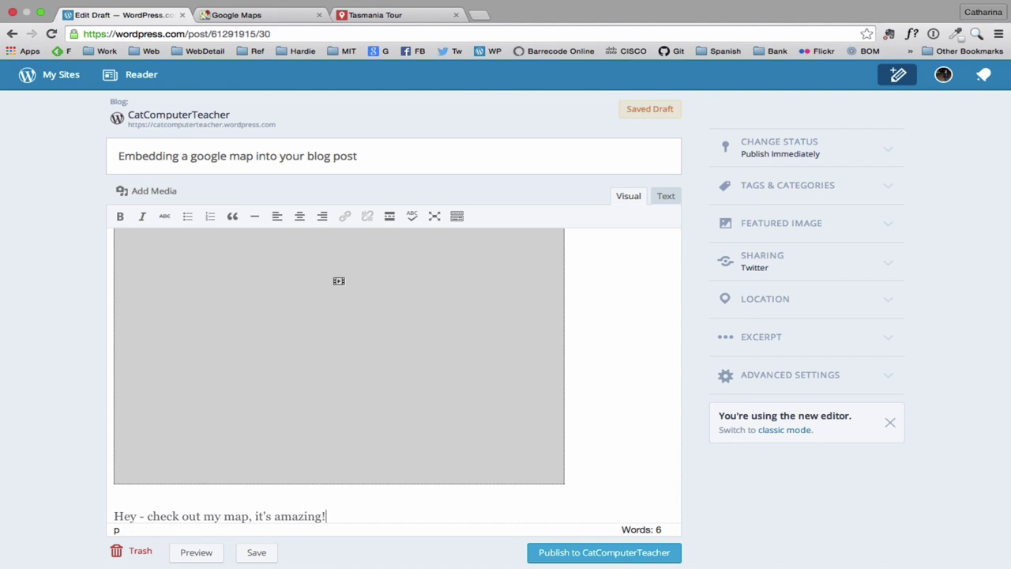